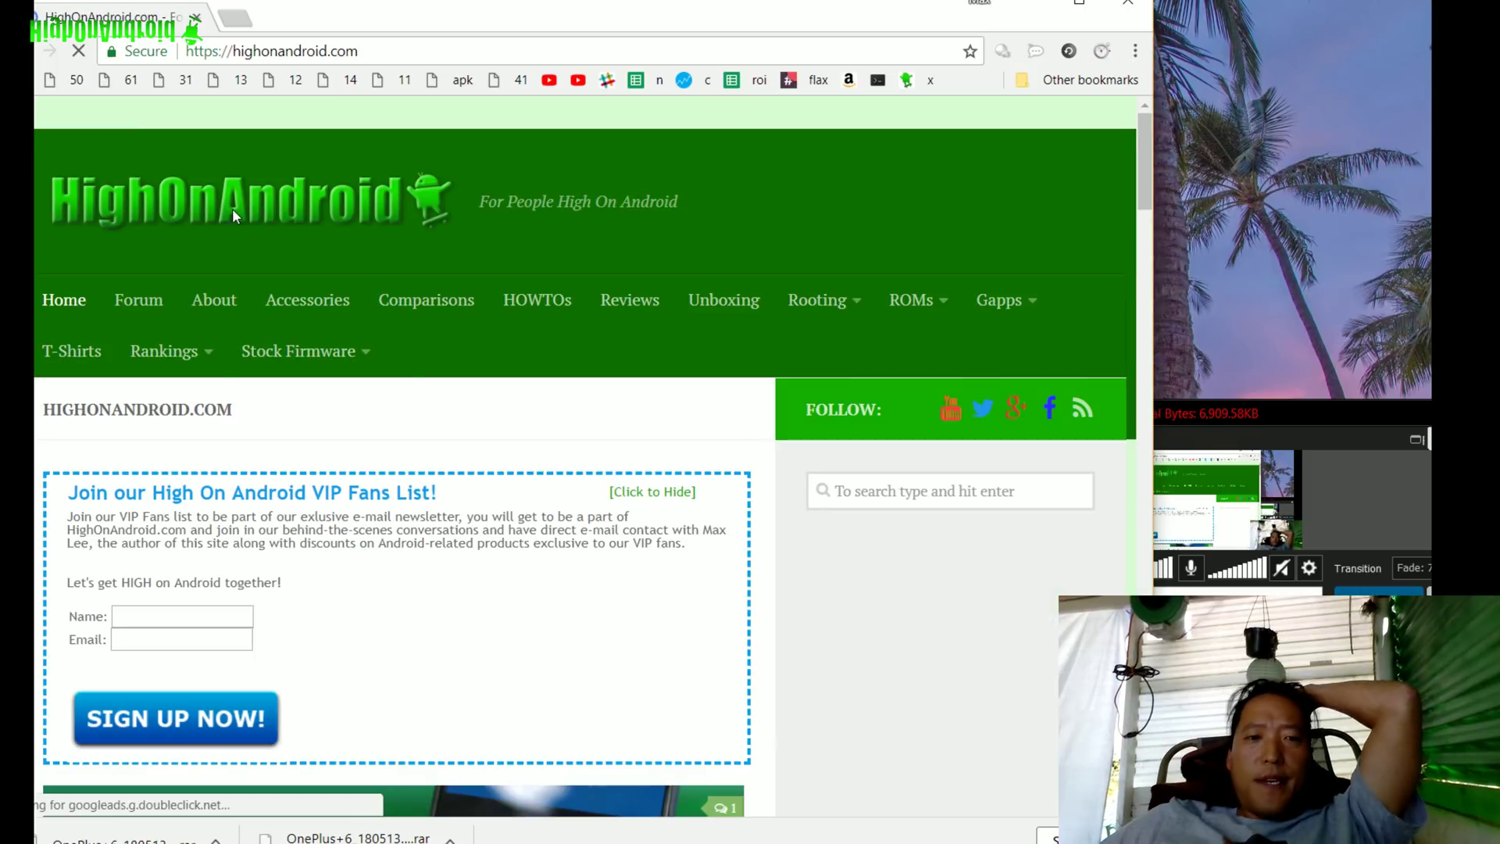
# Step: Go to the OnePlus 6 Stock Firmware page and open the Hydrogen OS 5.1.3 hard-brick tool link in a new tab
pyautogui.moveTo(311, 355)
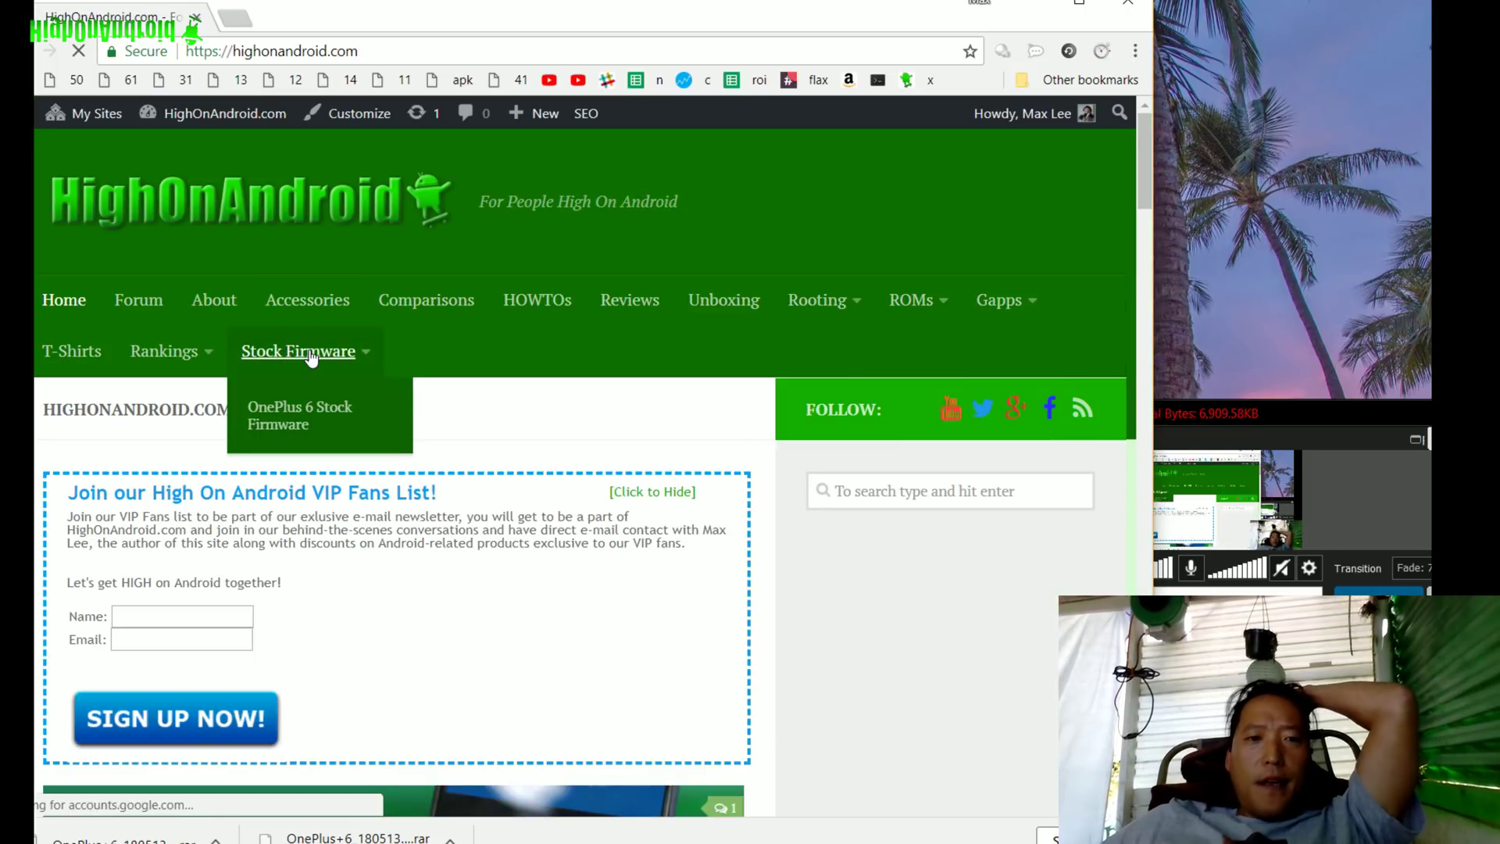
pyautogui.click(305, 422)
pyautogui.scroll(-4, 673, 380)
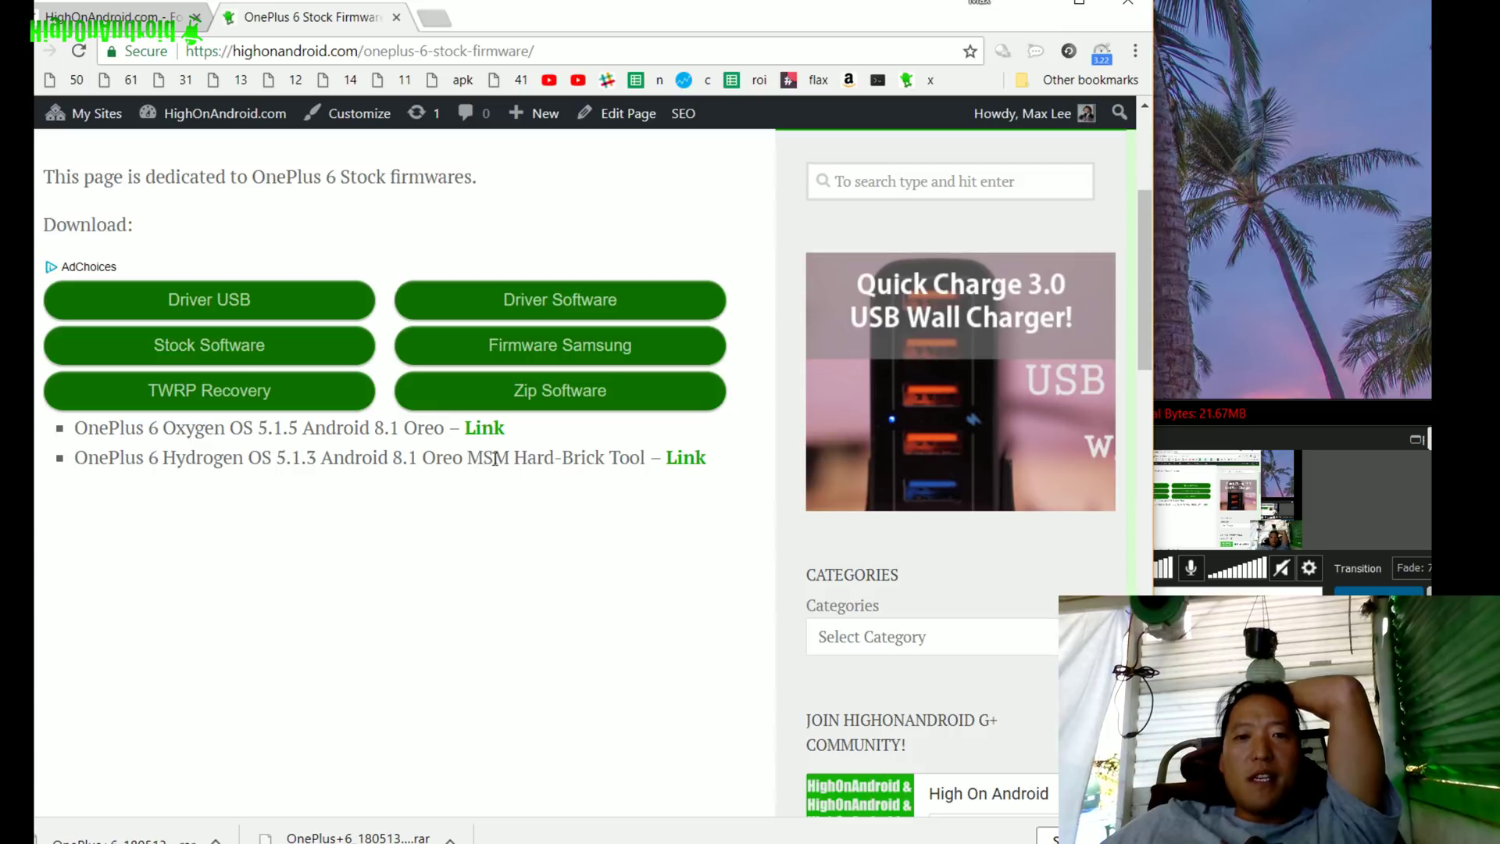
pyautogui.click(686, 461)
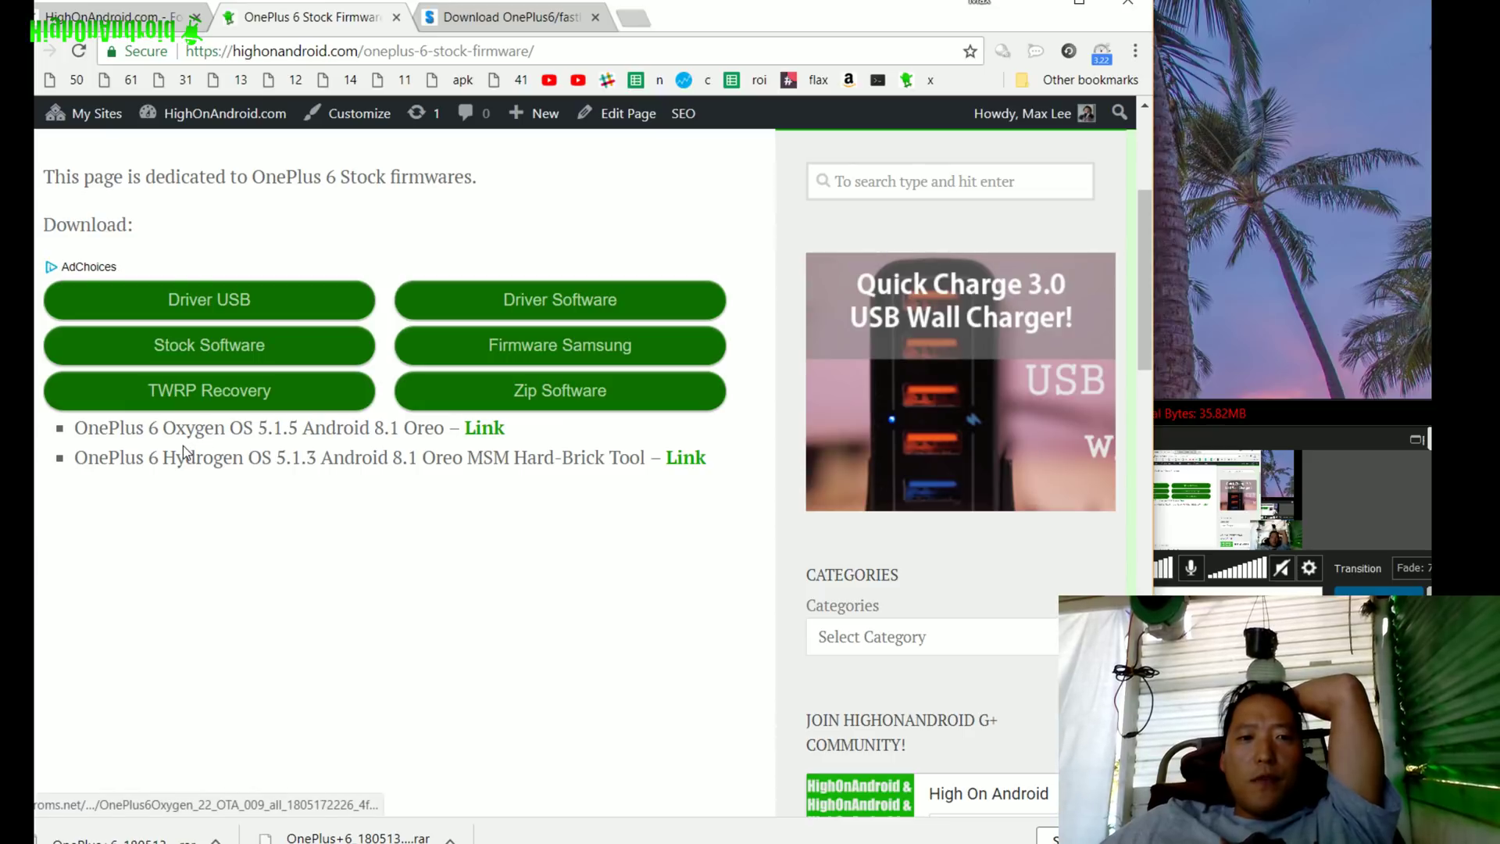
# Step: Open the Oxygen OS 5.1.5 download page and scroll to its Download Here section
pyautogui.click(485, 430)
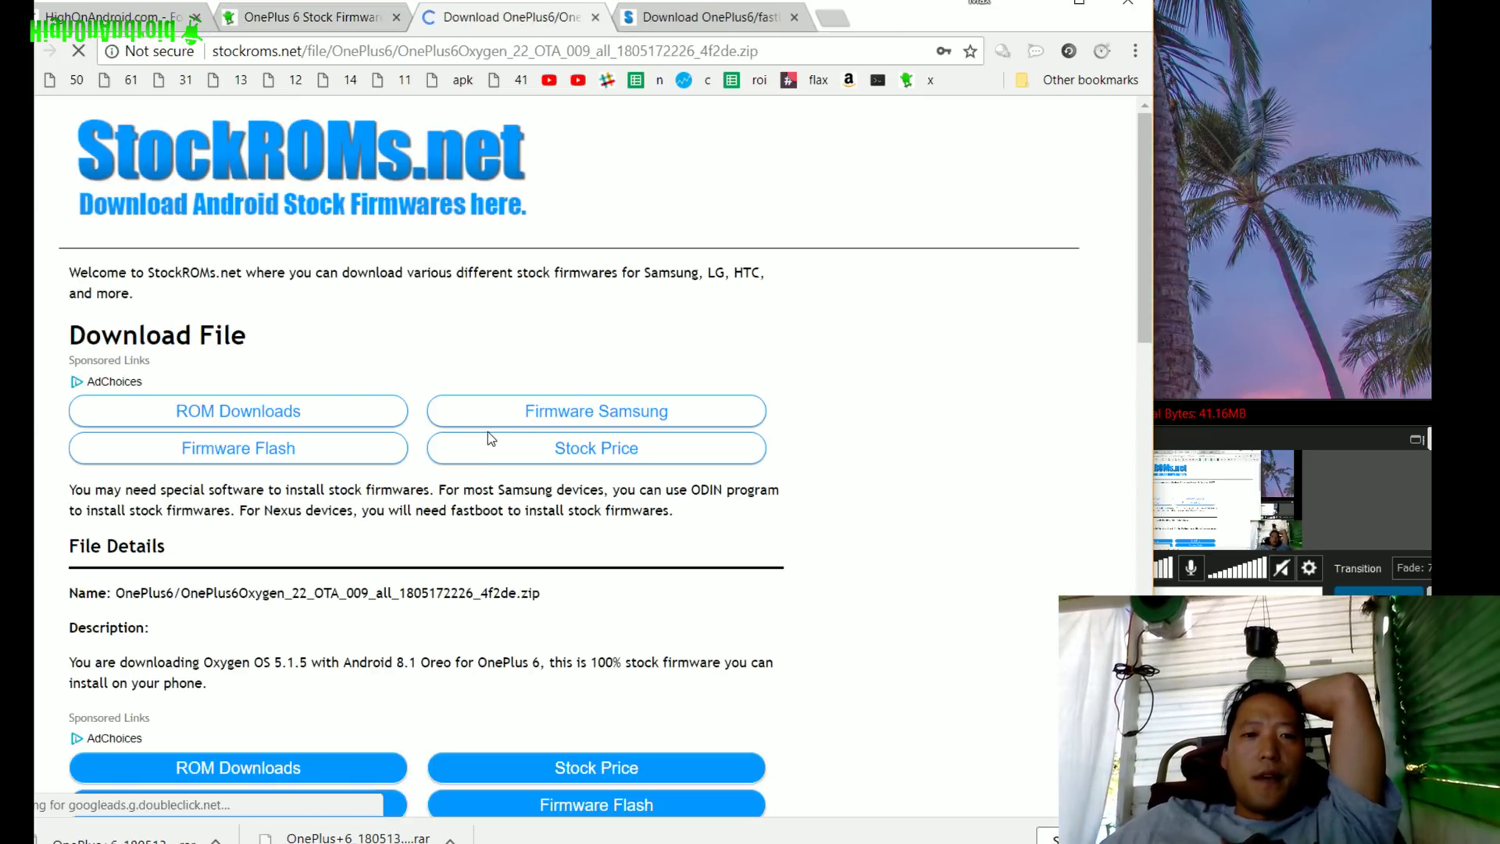
pyautogui.scroll(-10, 469, 547)
pyautogui.scroll(-8, 464, 567)
pyautogui.scroll(5, 354, 517)
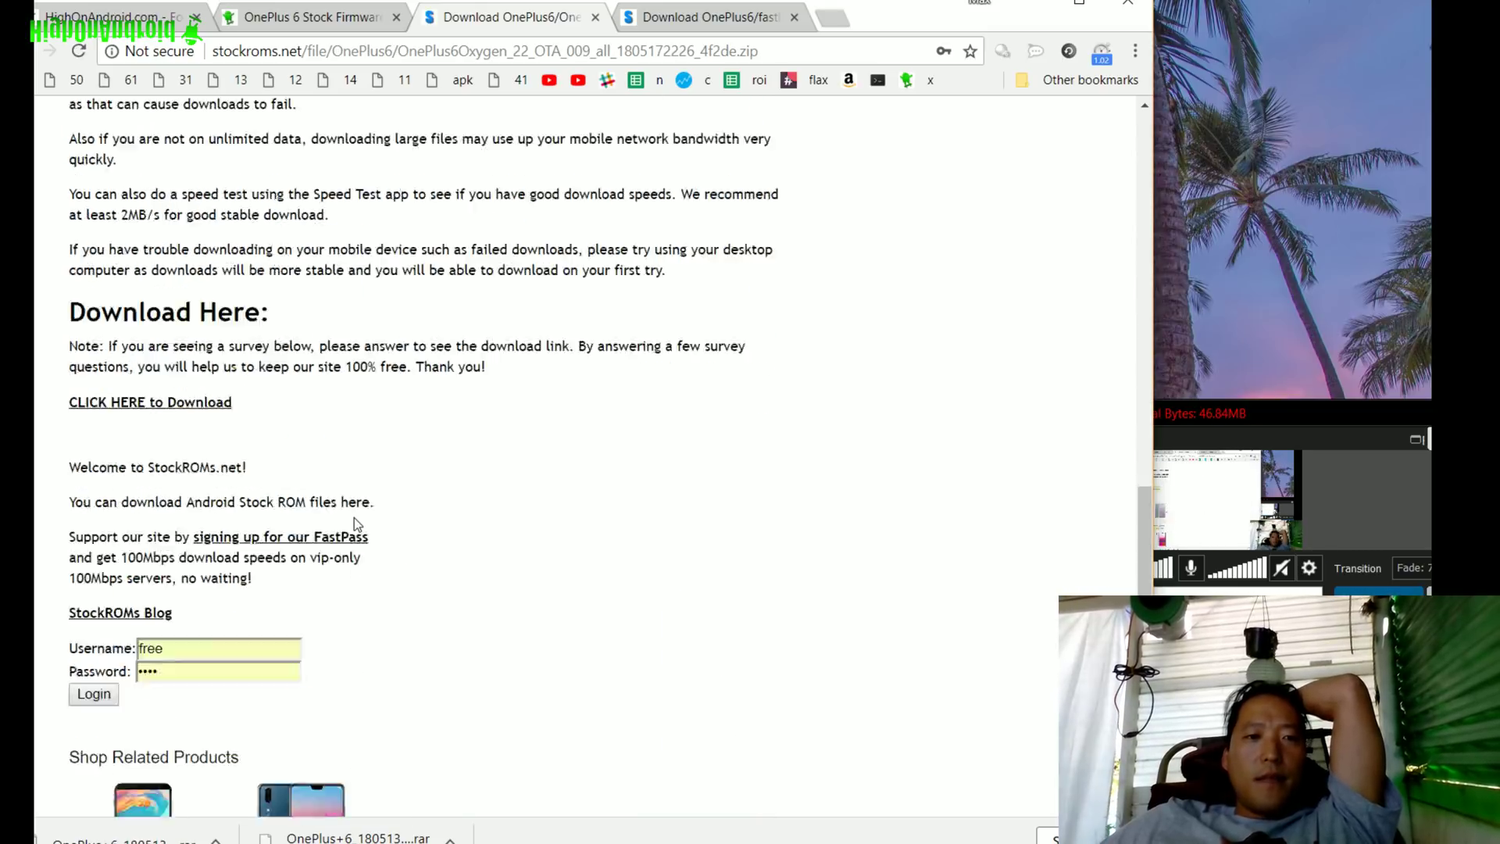
pyautogui.scroll(-4, 326, 550)
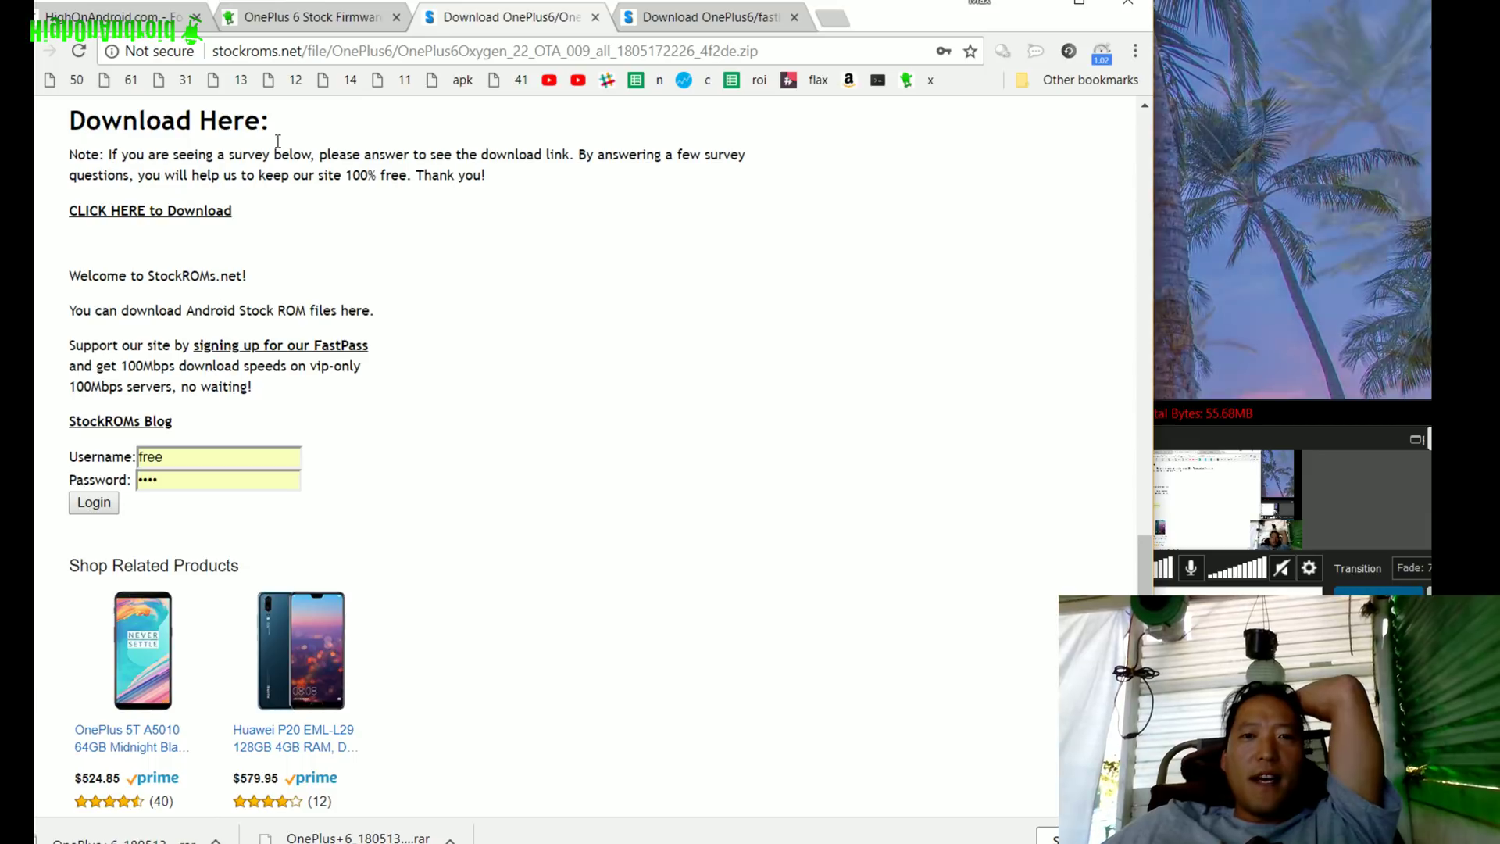
# Step: Check the Hydrogen hard-brick download page, then close both StockROMs tabs
pyautogui.hotkey('ctrl', 'Tab')
pyautogui.scroll(-15, 482, 304)
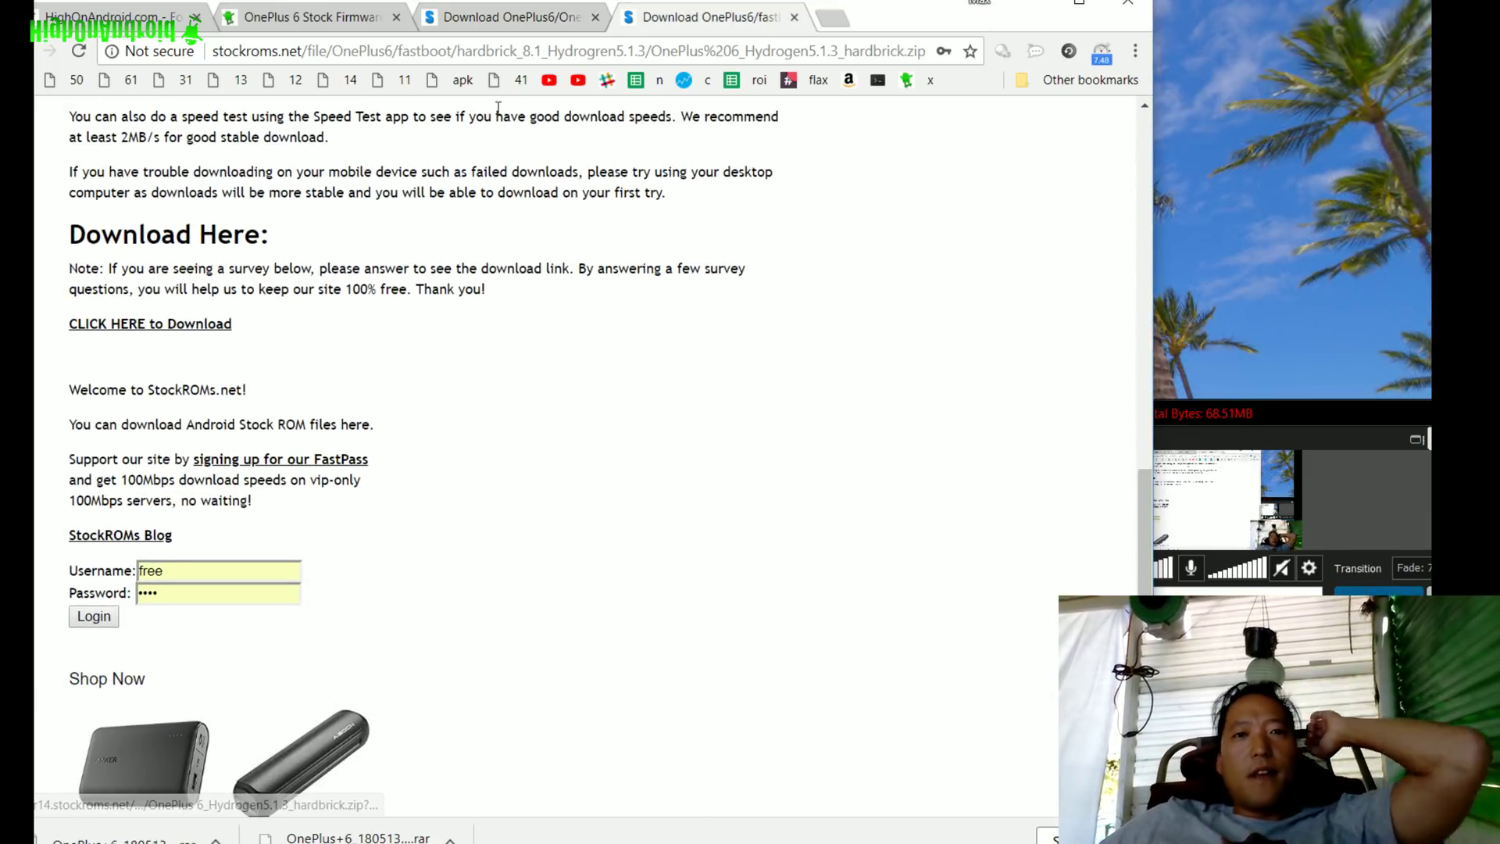
pyautogui.click(595, 17)
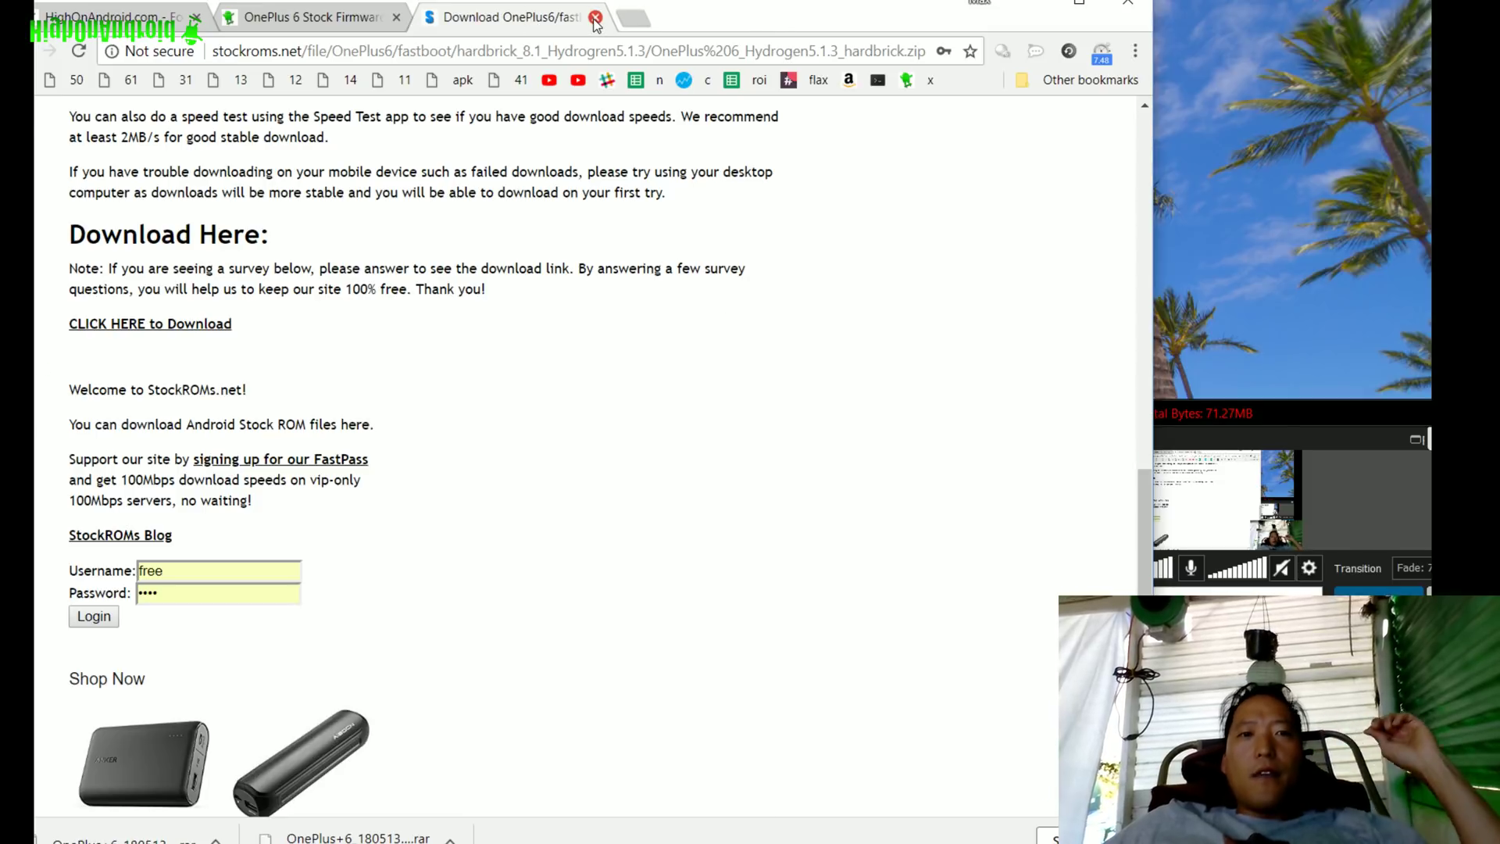
pyautogui.click(595, 17)
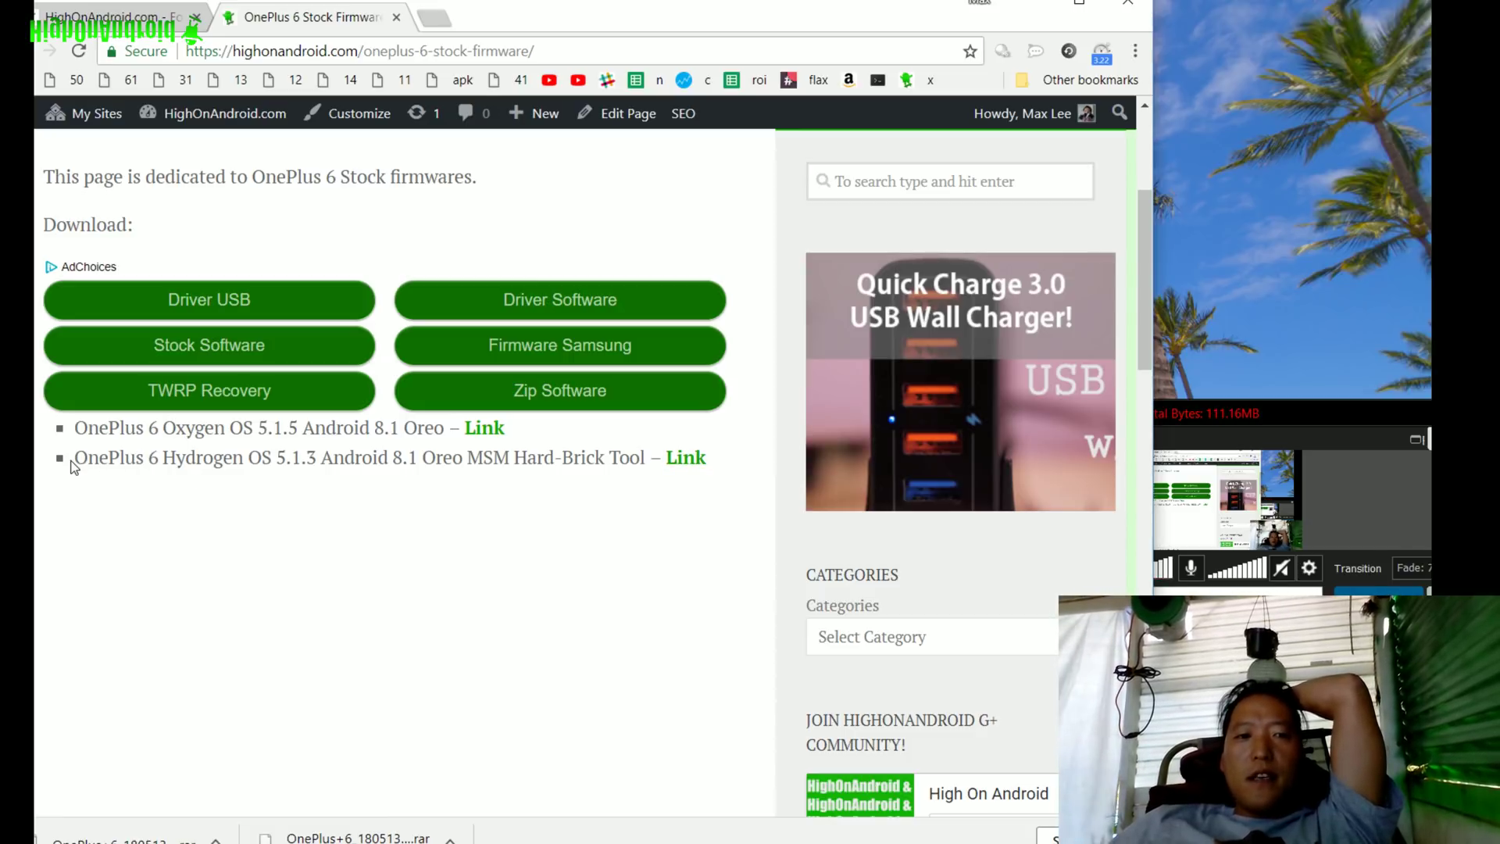
# Step: Highlight 'OnePlus 6 Hydrogen OS 5.1.3' in the firmware list and switch to Device Manager
pyautogui.moveTo(73, 466); pyautogui.dragTo(320, 461)
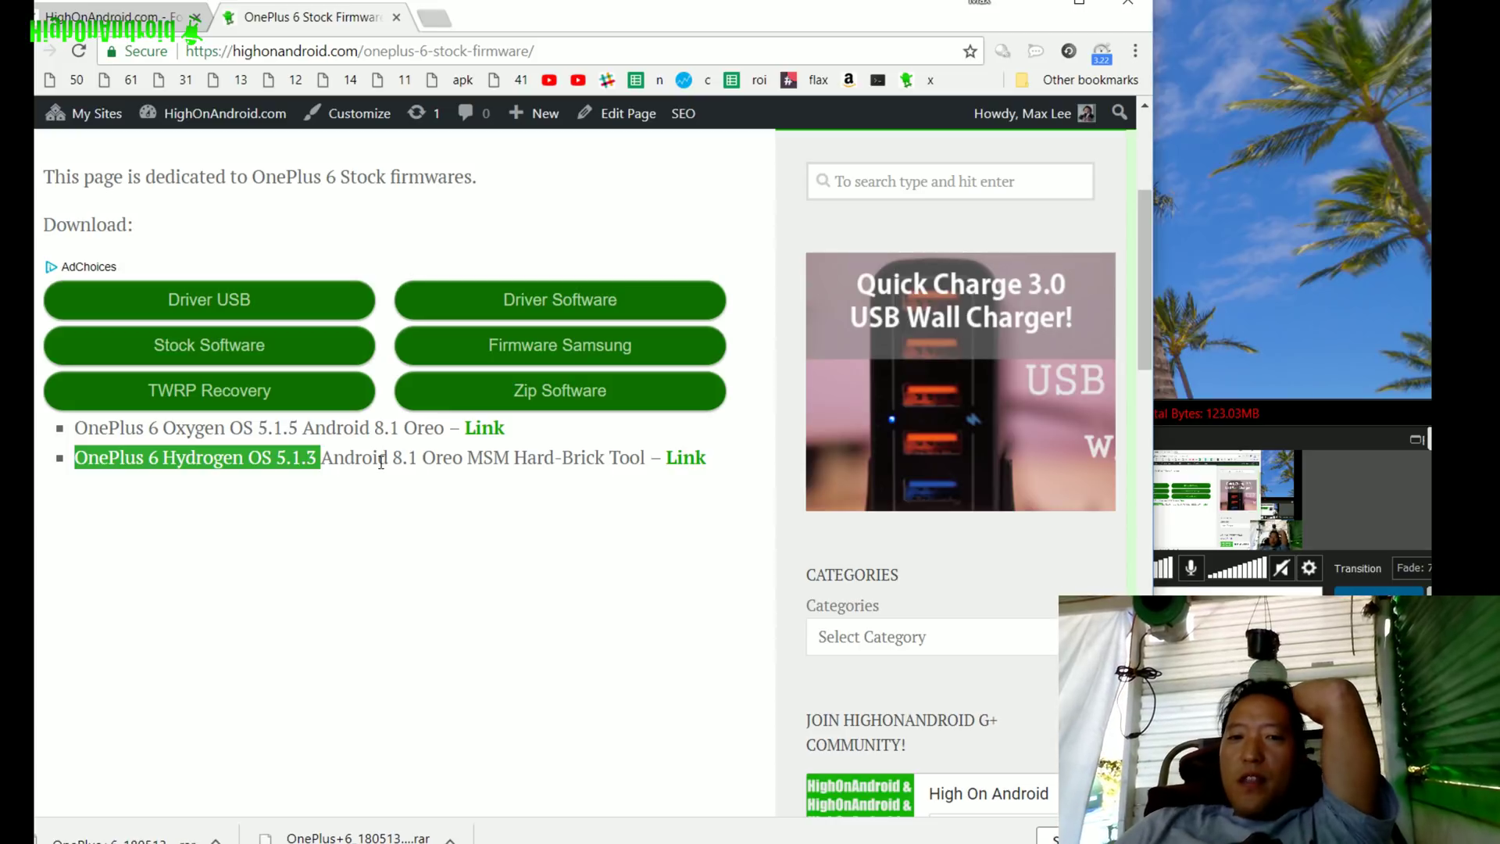
pyautogui.hotkey('alt', 'Tab')
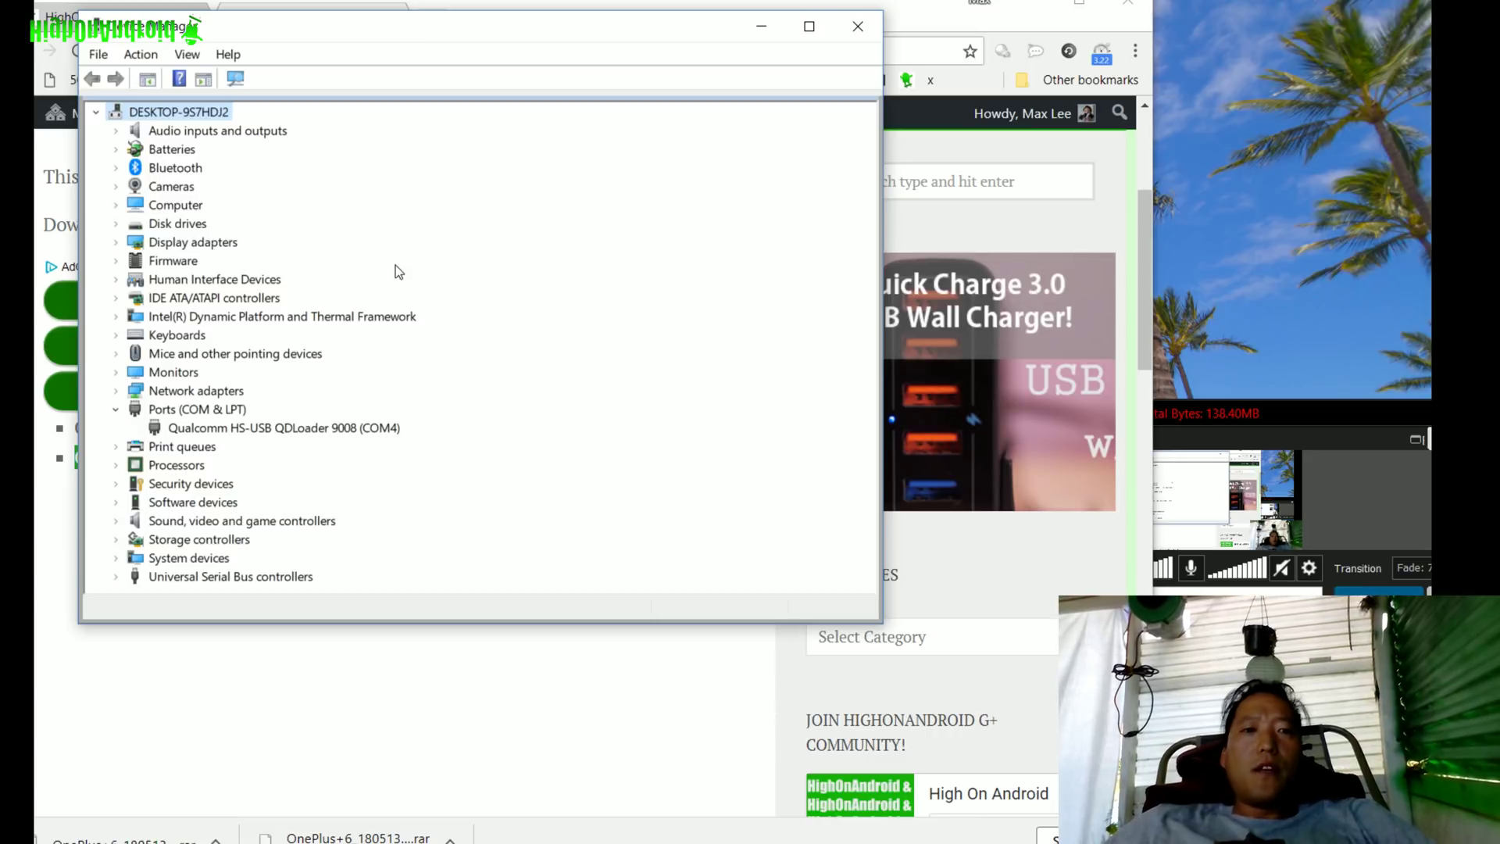
# Step: Select Qualcomm HS-USB QDLoader 9008 (COM4) under Ports, then minimise Device Manager
pyautogui.click(205, 430)
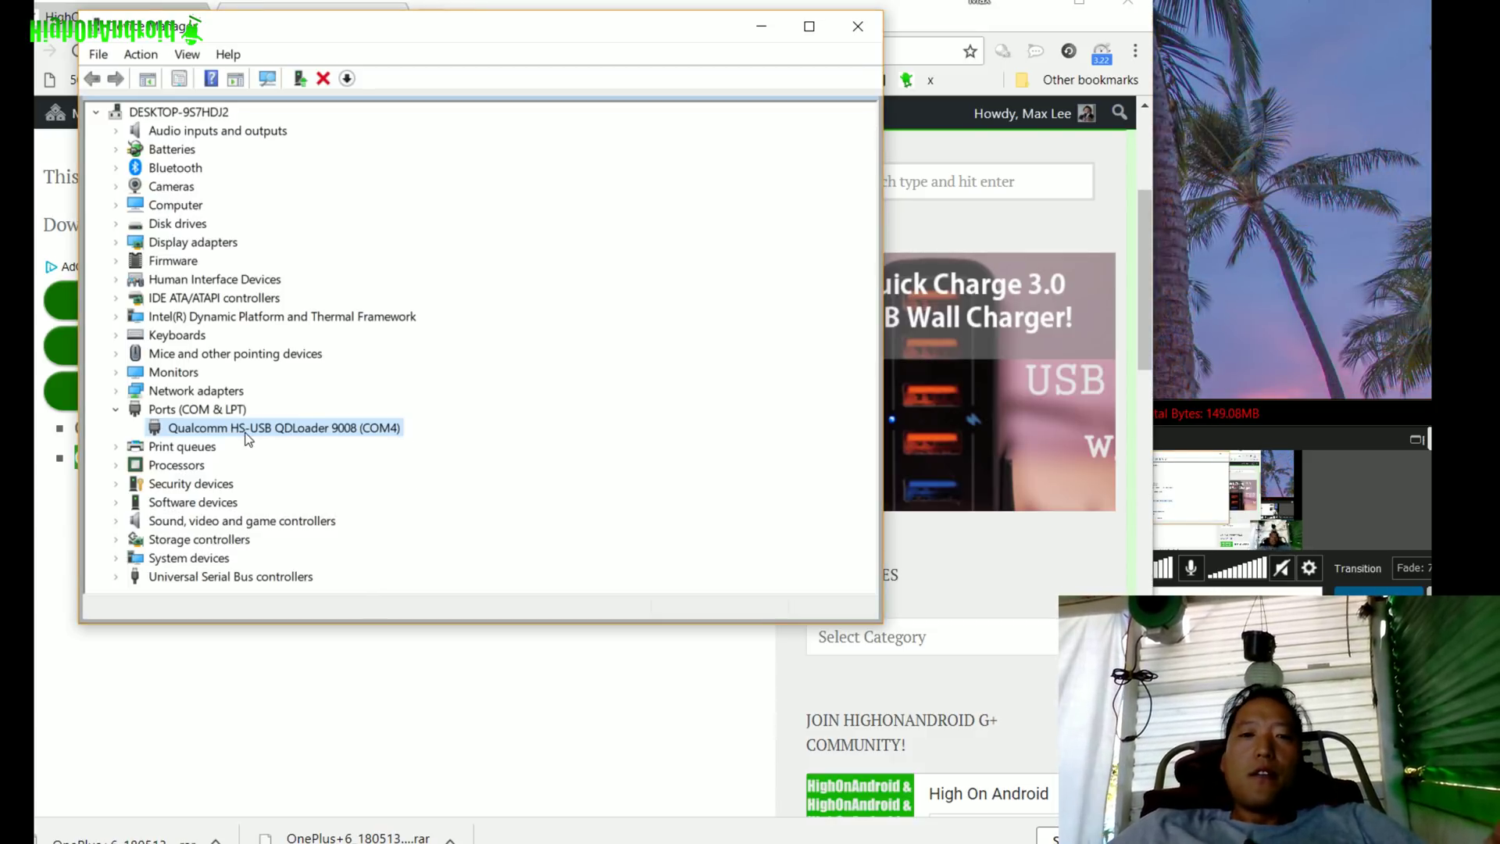
pyautogui.click(761, 28)
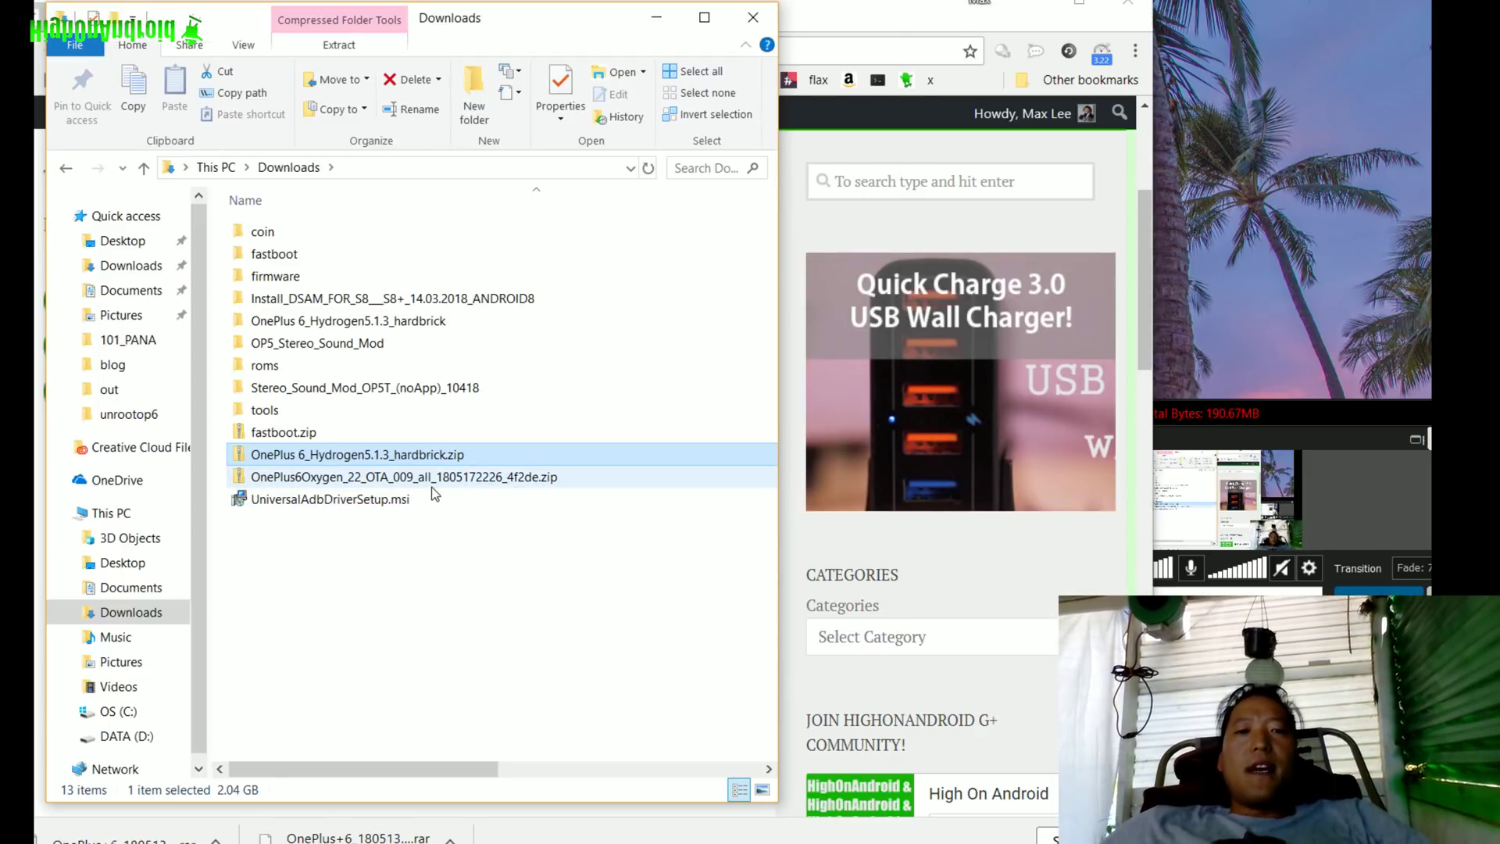
pyautogui.keyDown('ctrl'); pyautogui.click(353, 478); pyautogui.keyUp('ctrl')
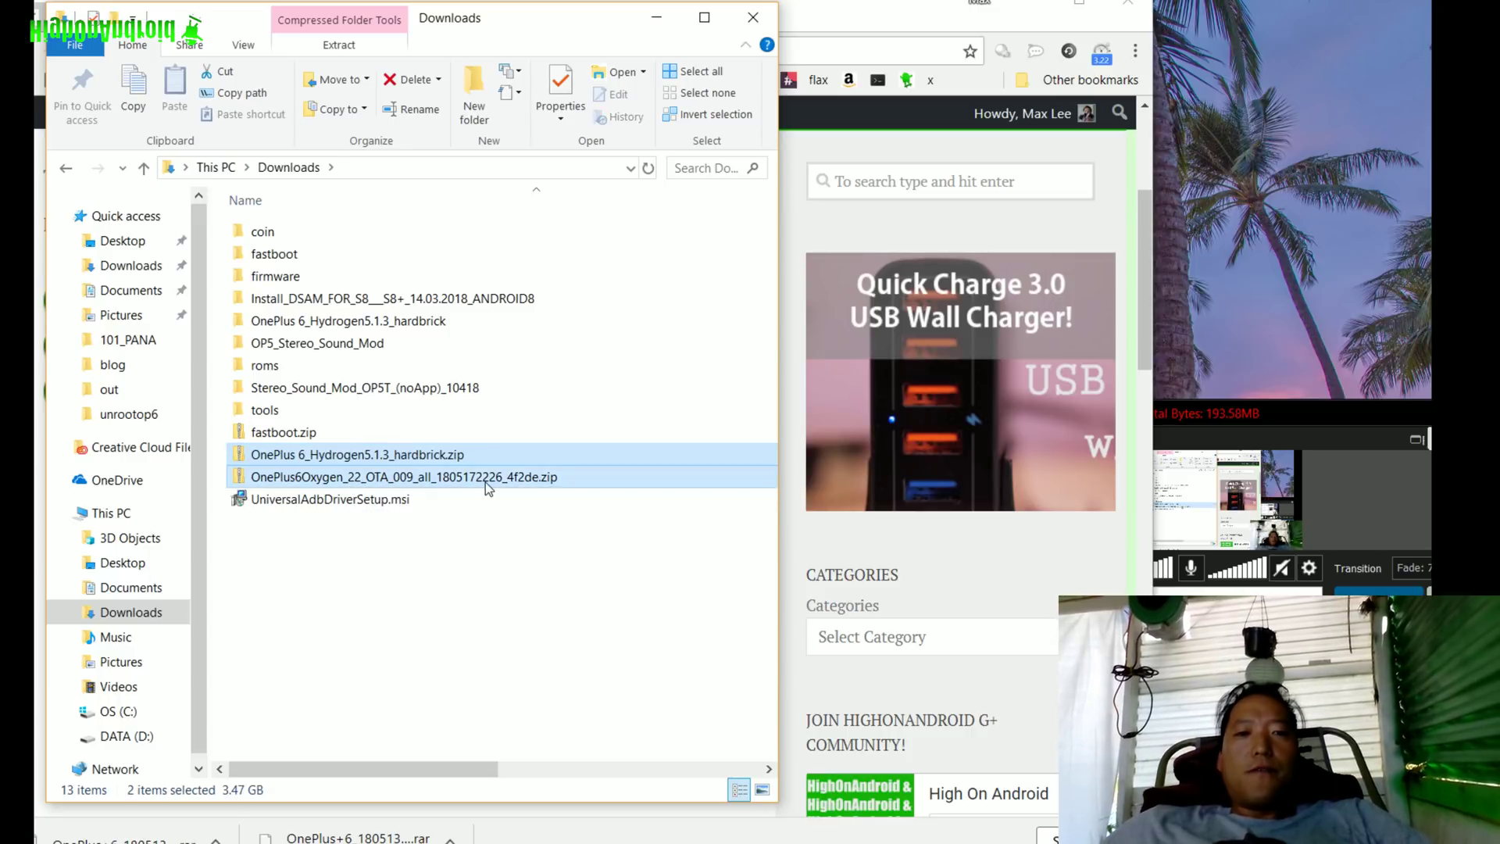
pyautogui.click(293, 457)
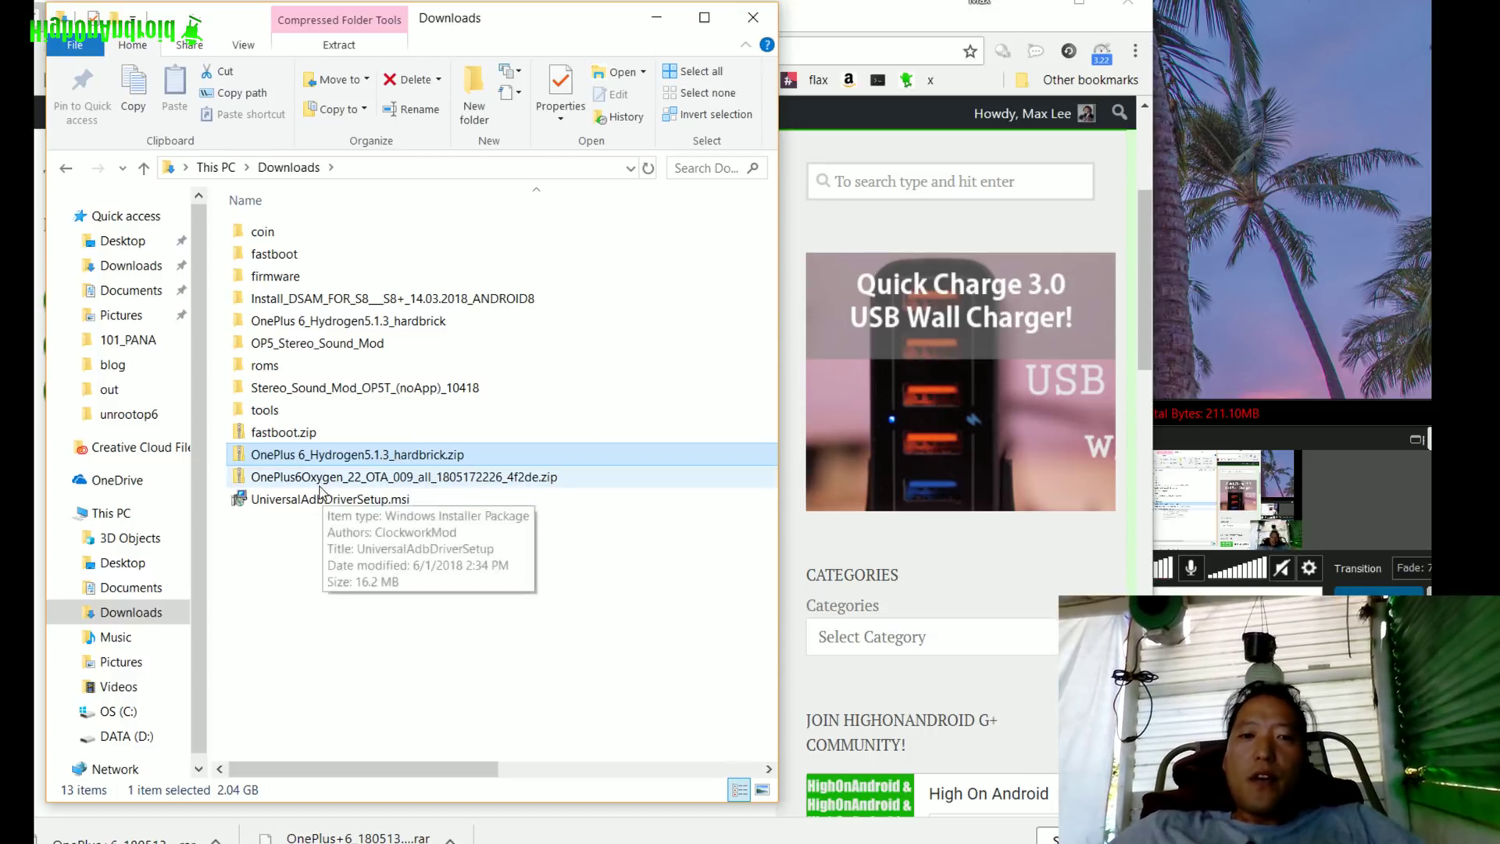
pyautogui.click(318, 486)
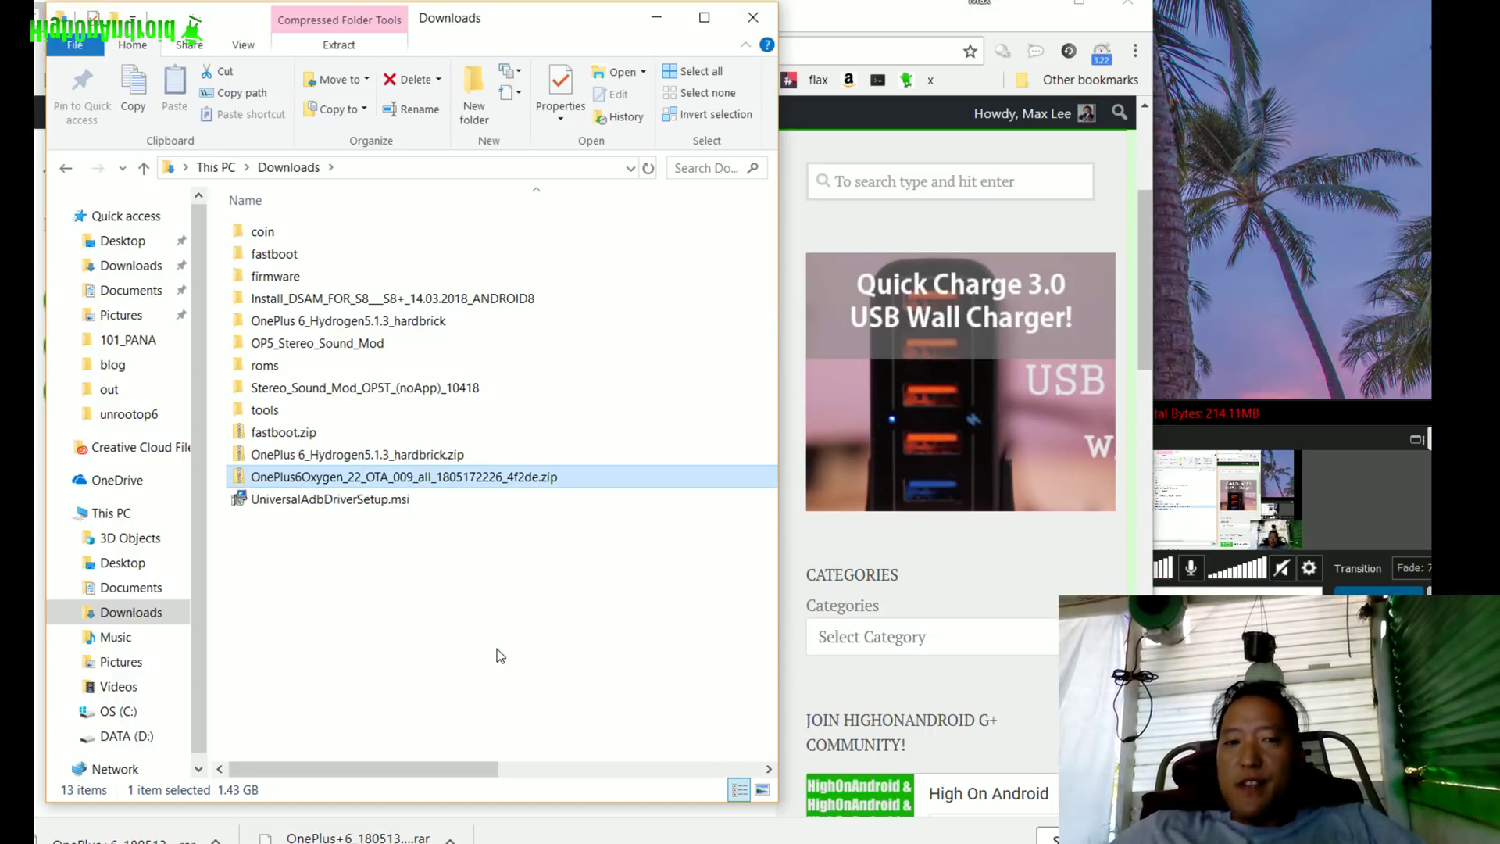
pyautogui.click(420, 462)
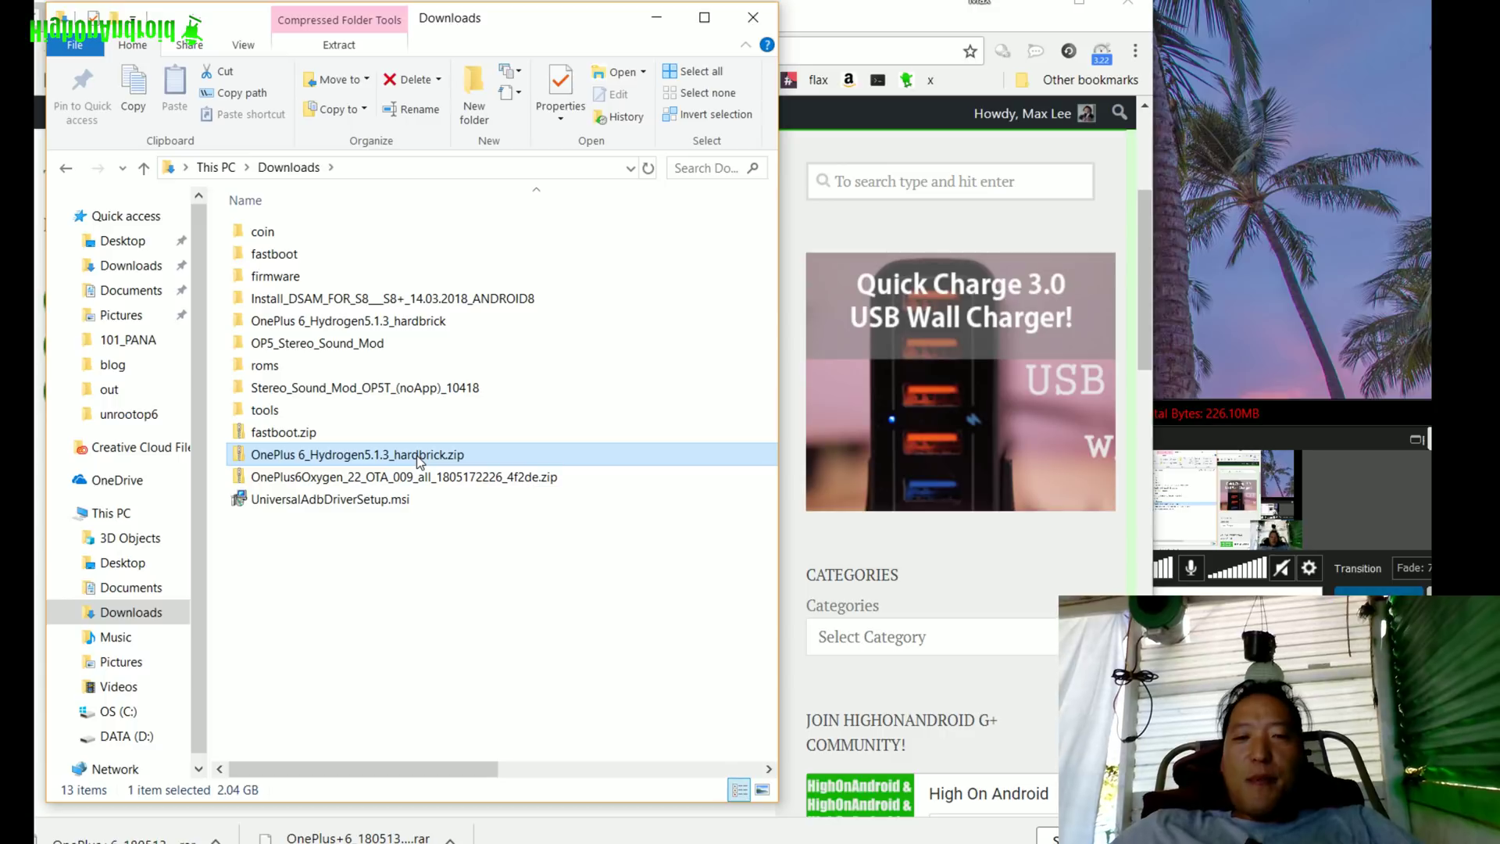
pyautogui.click(405, 481)
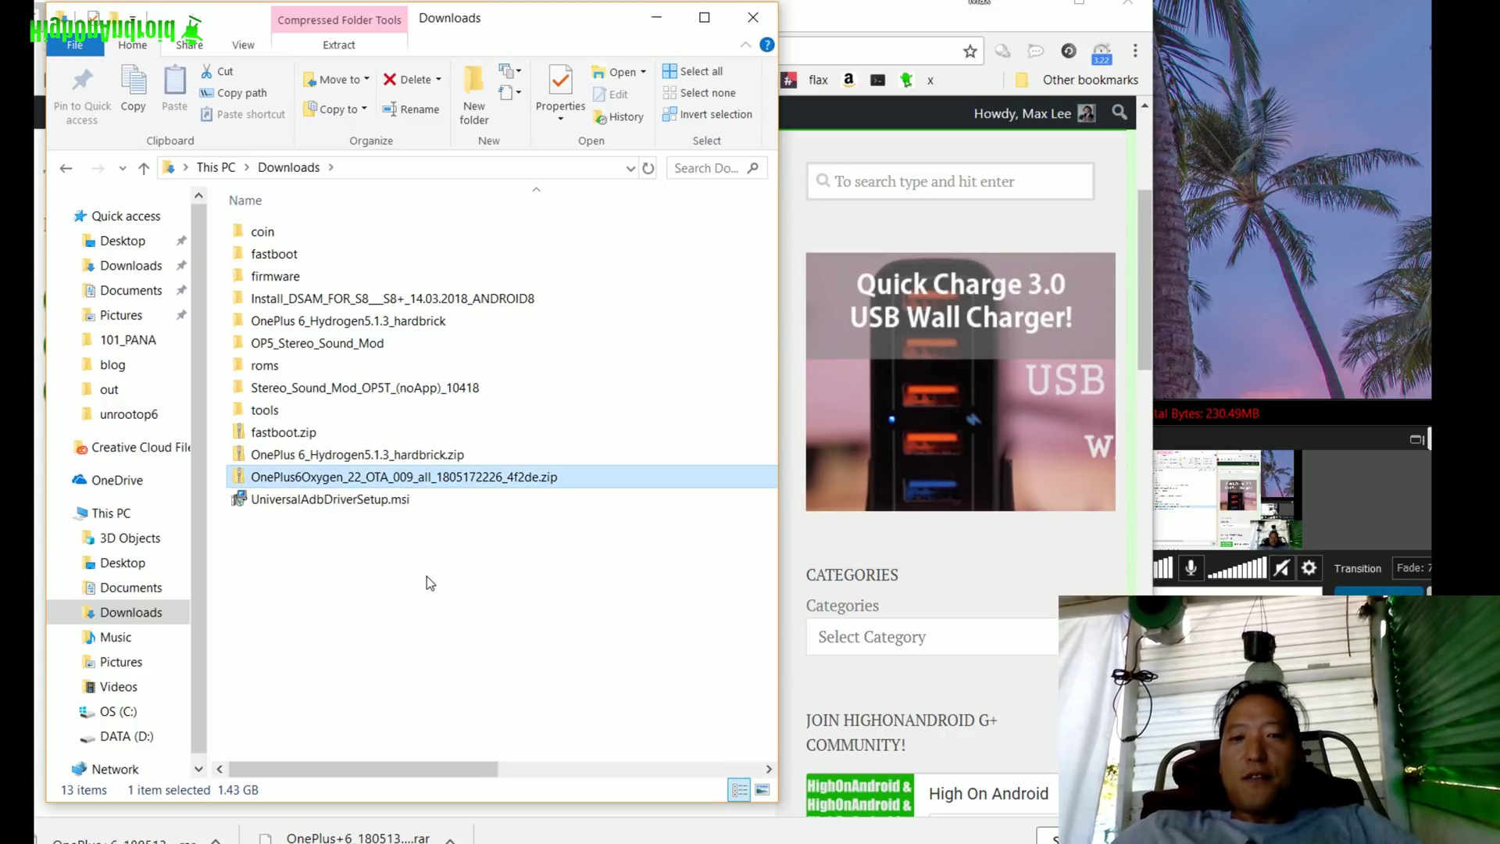
pyautogui.doubleClick(395, 454)
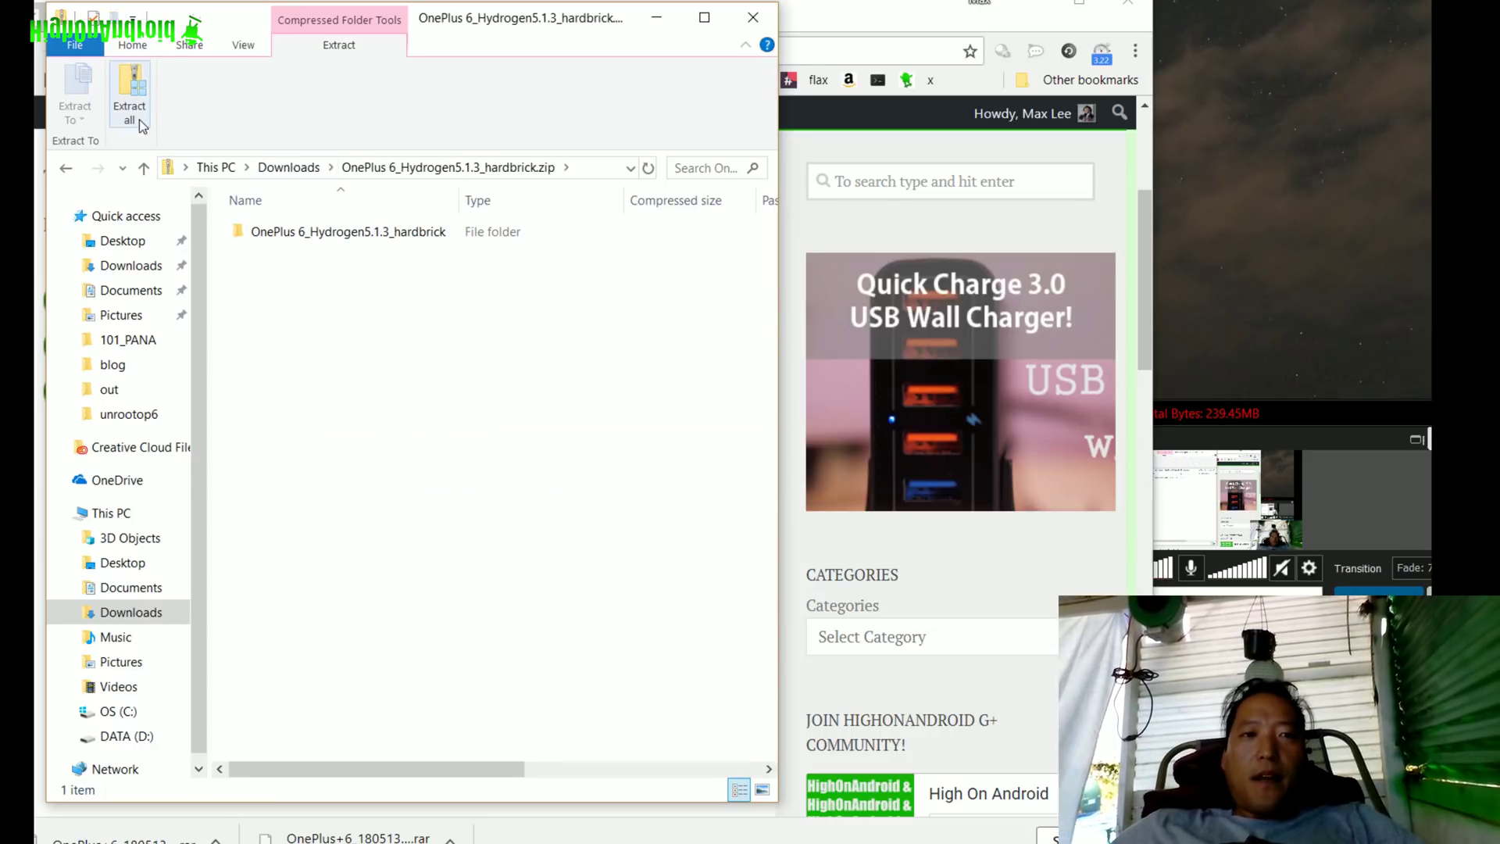
# Step: Open Downloads > OnePlus 6_Hydrogen5.1.3_hardbrick > oneplus6 to reach MsmDownloadTool V4.0.exe
pyautogui.click(295, 169)
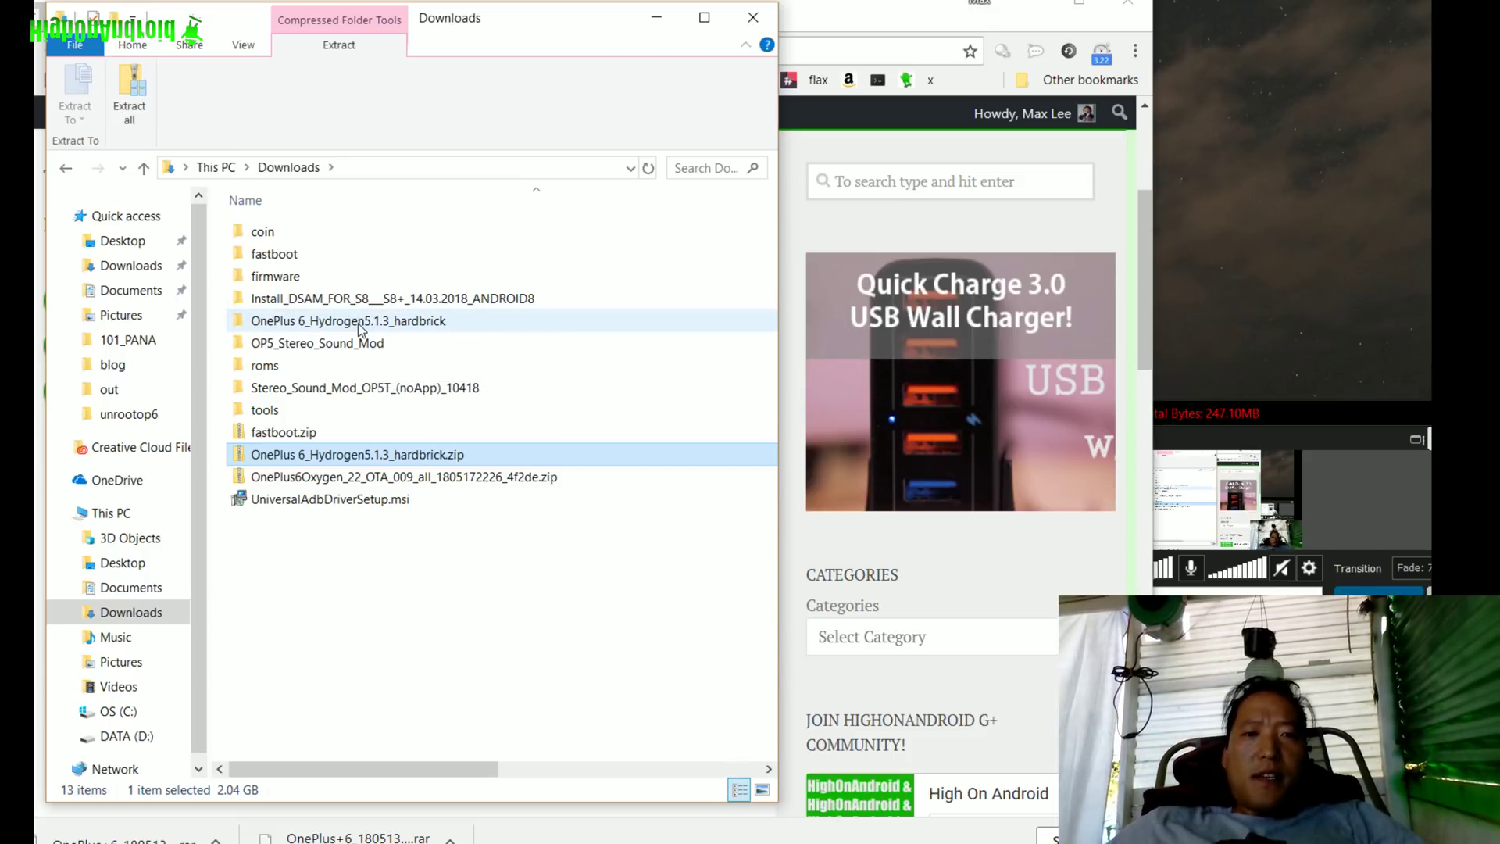
pyautogui.click(406, 329)
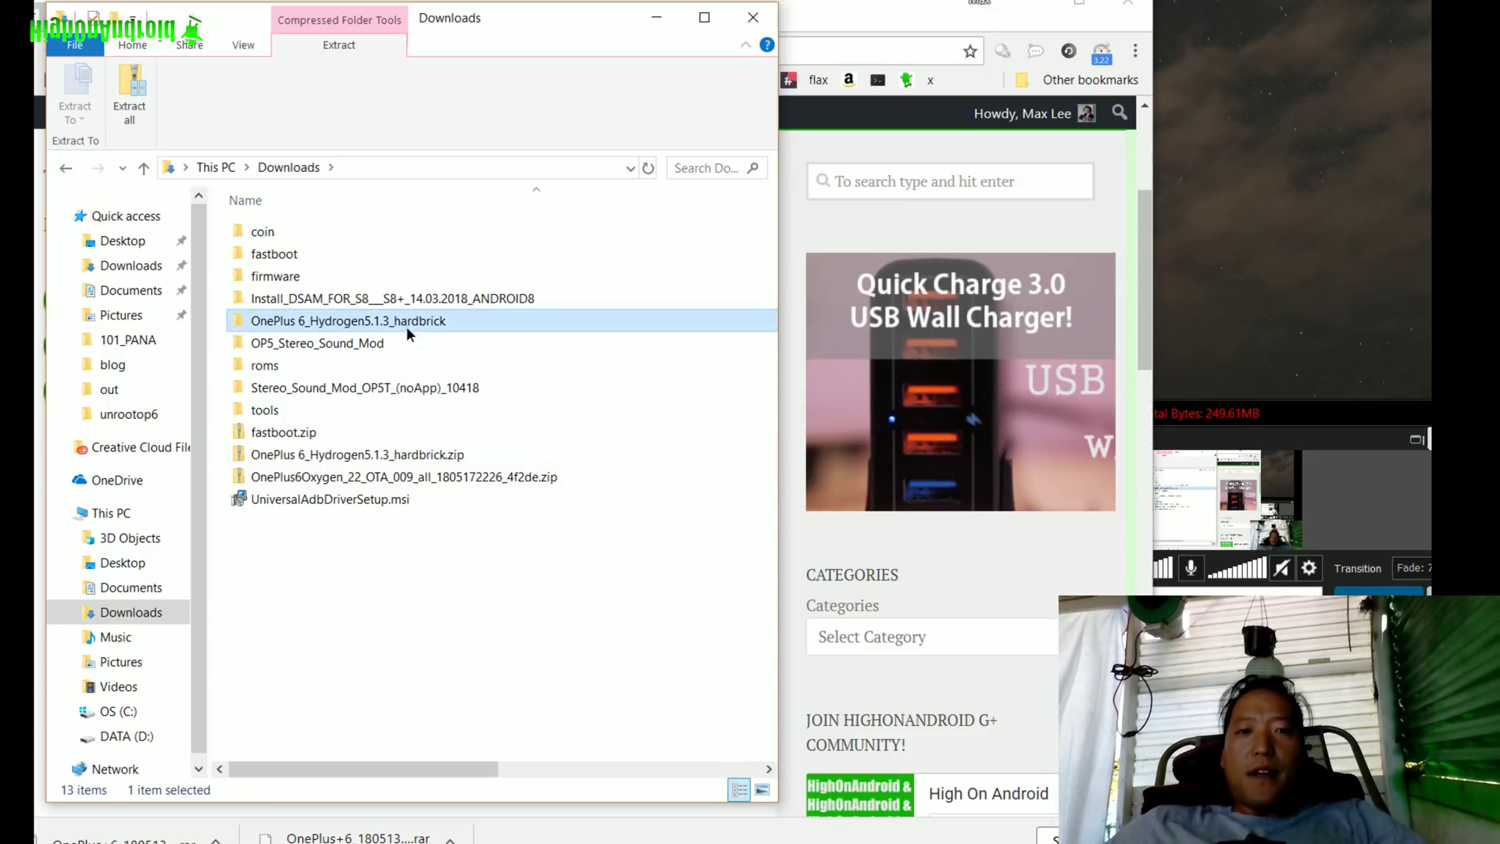
pyautogui.doubleClick(406, 328)
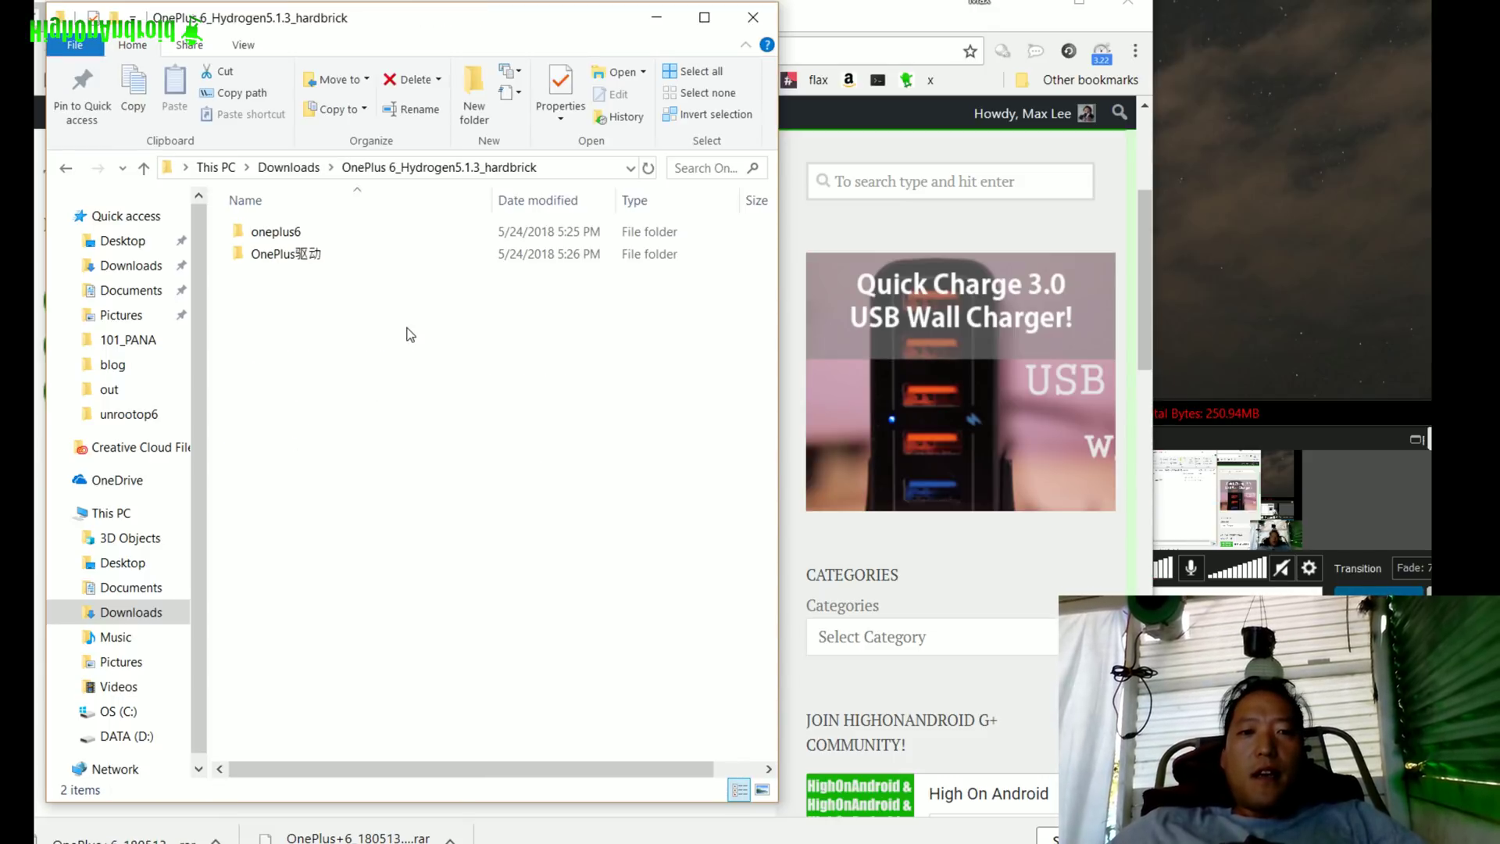
pyautogui.doubleClick(283, 232)
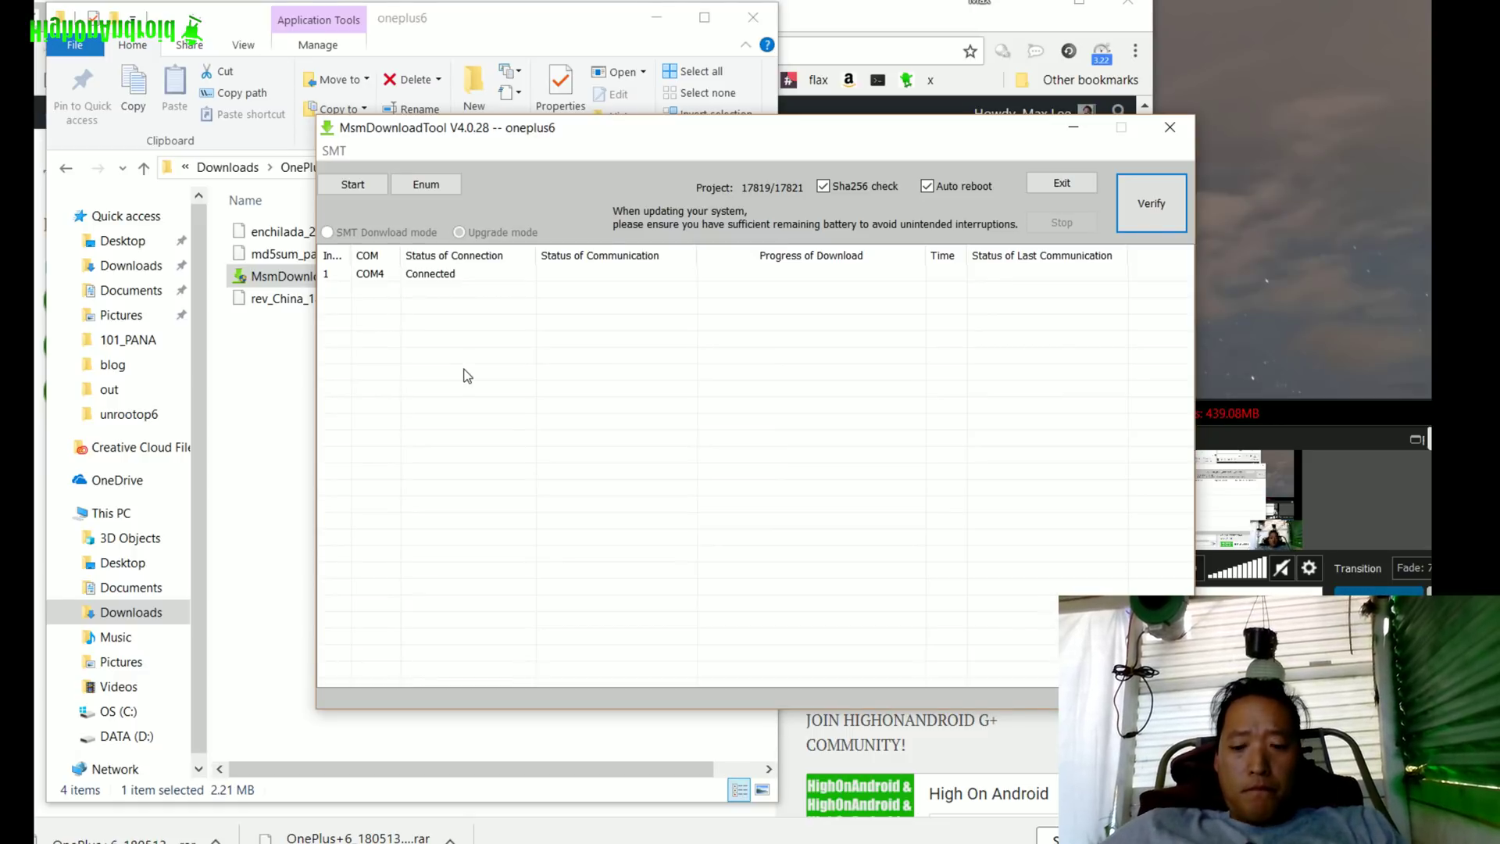
# Step: Start the MsmDownloadTool flash on COM4 and let it run until Download Complete
pyautogui.click(353, 186)
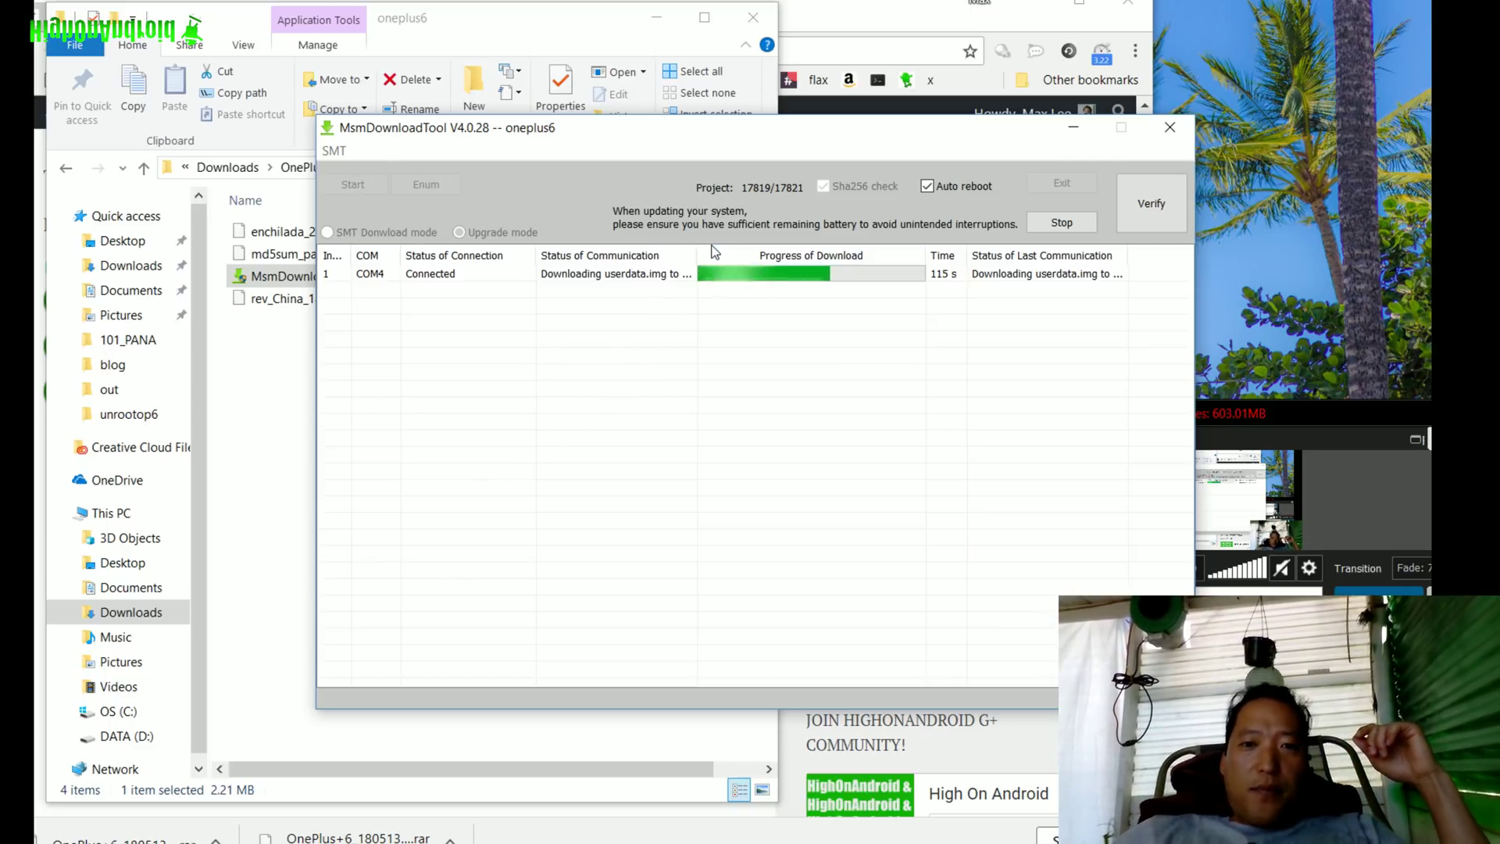
pyautogui.moveTo(697, 255); pyautogui.dragTo(840, 254)
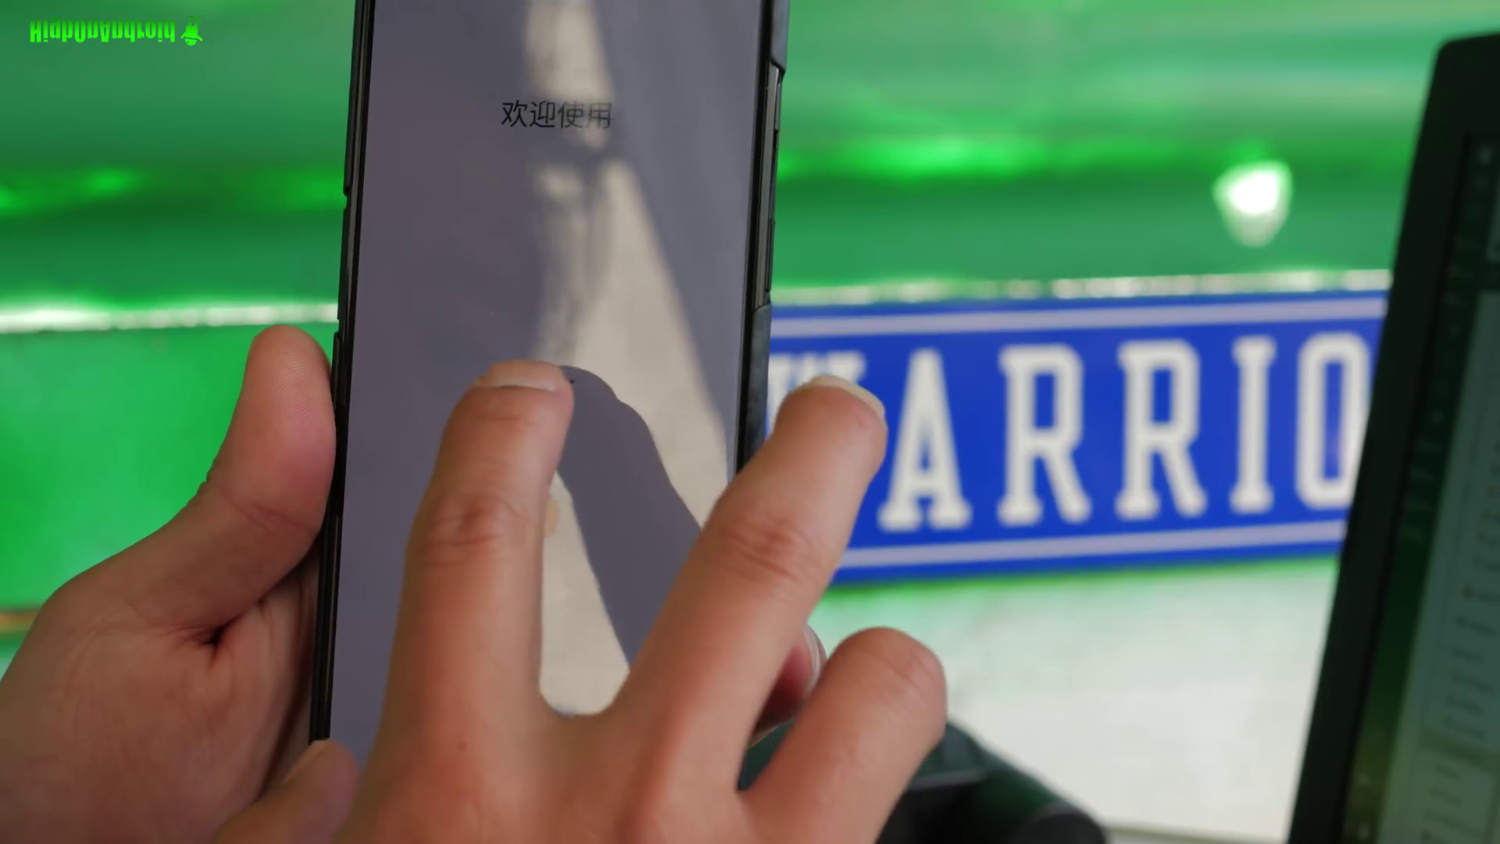
# Step: Run Hydrogen OS setup in English, skipping SIM, Wi-Fi and face unlock, to reach the app drawer
pyautogui.click(567, 374)
pyautogui.click(484, 422)
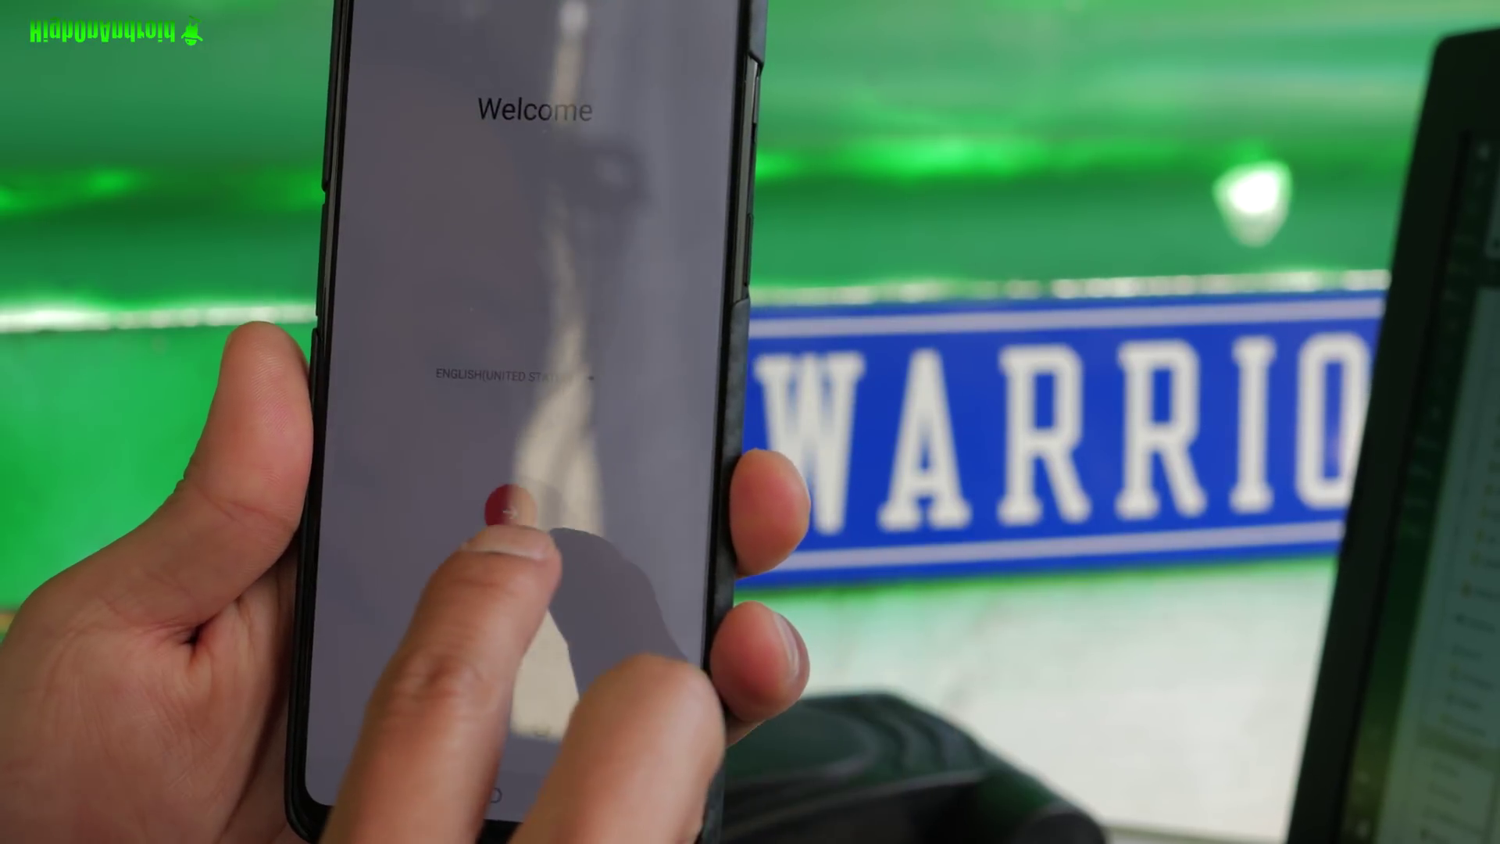
pyautogui.click(531, 532)
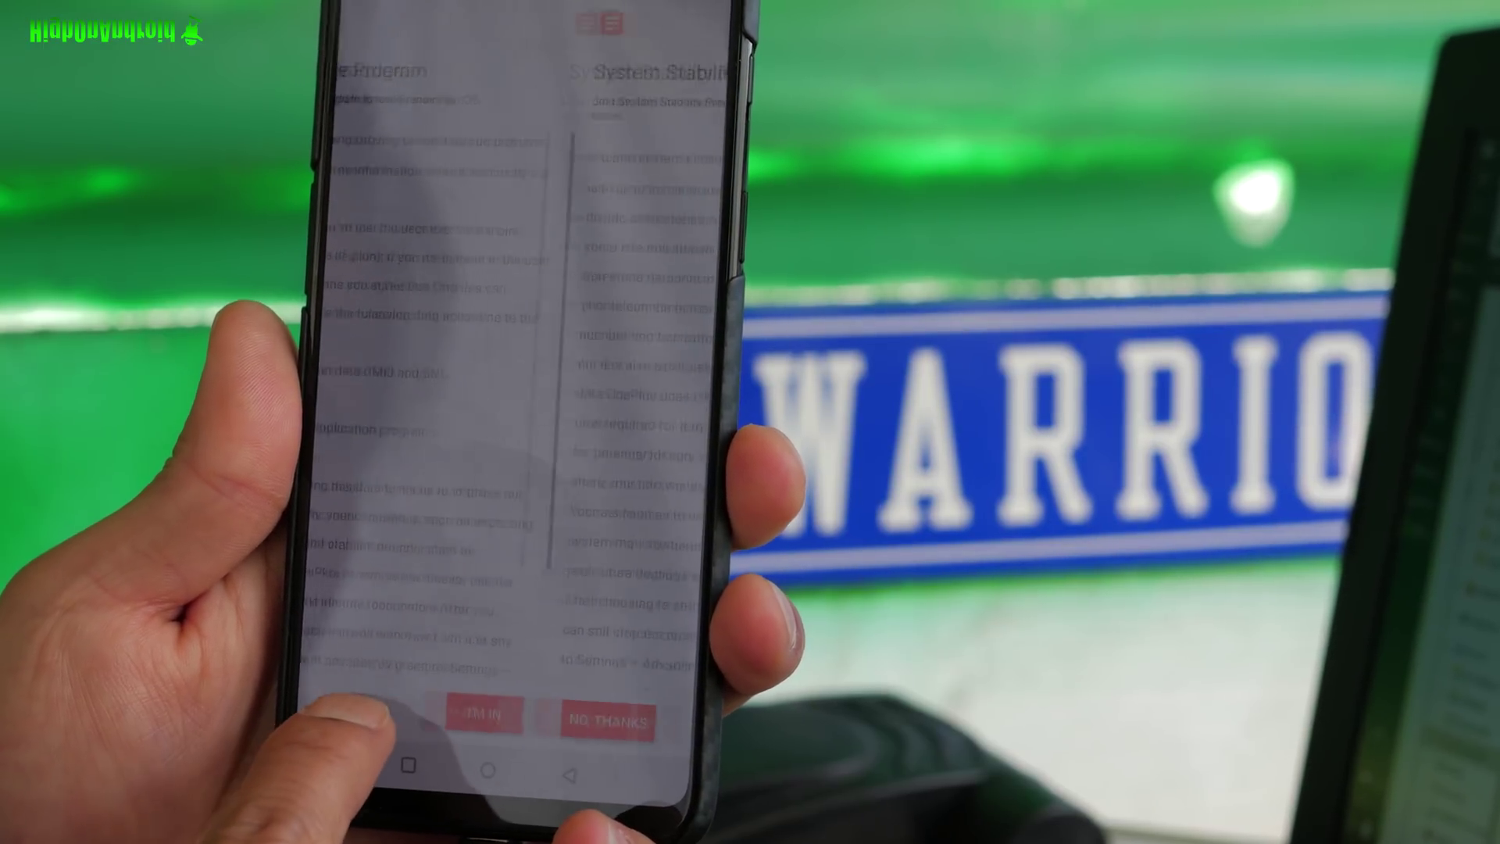
pyautogui.click(367, 705)
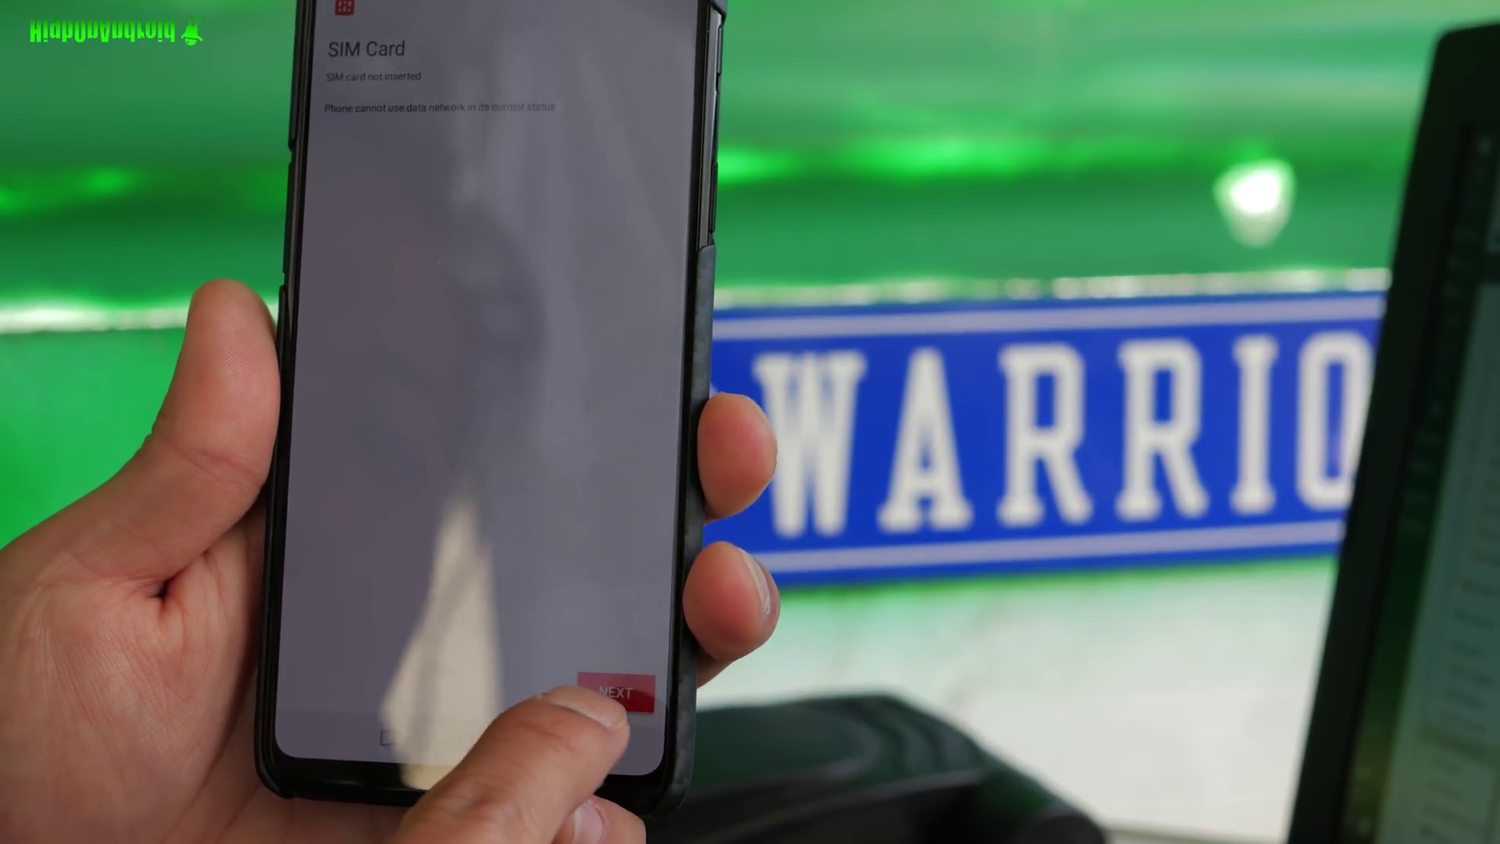
pyautogui.click(587, 687)
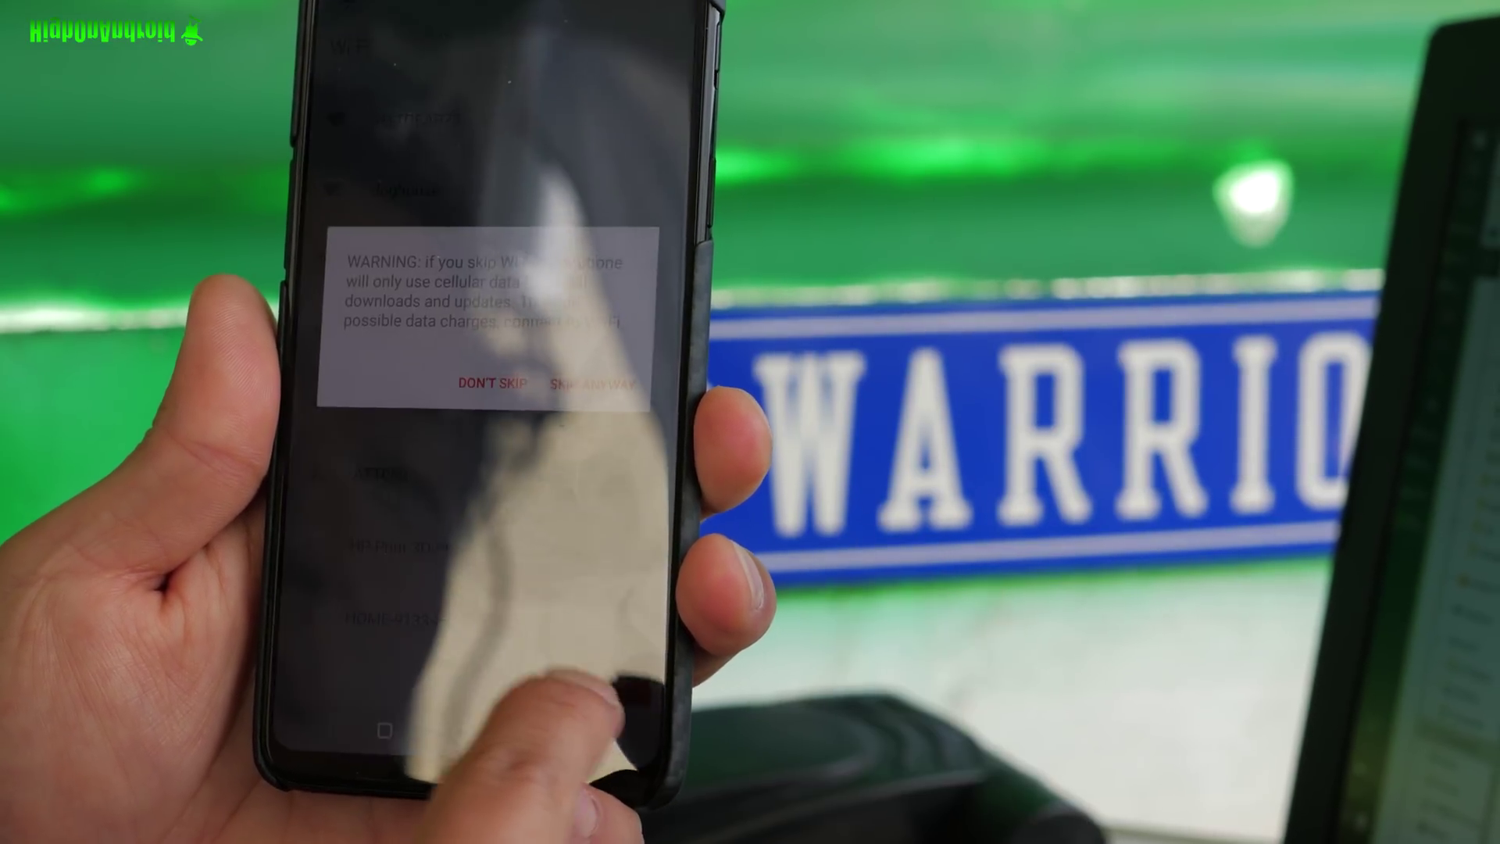
pyautogui.click(594, 383)
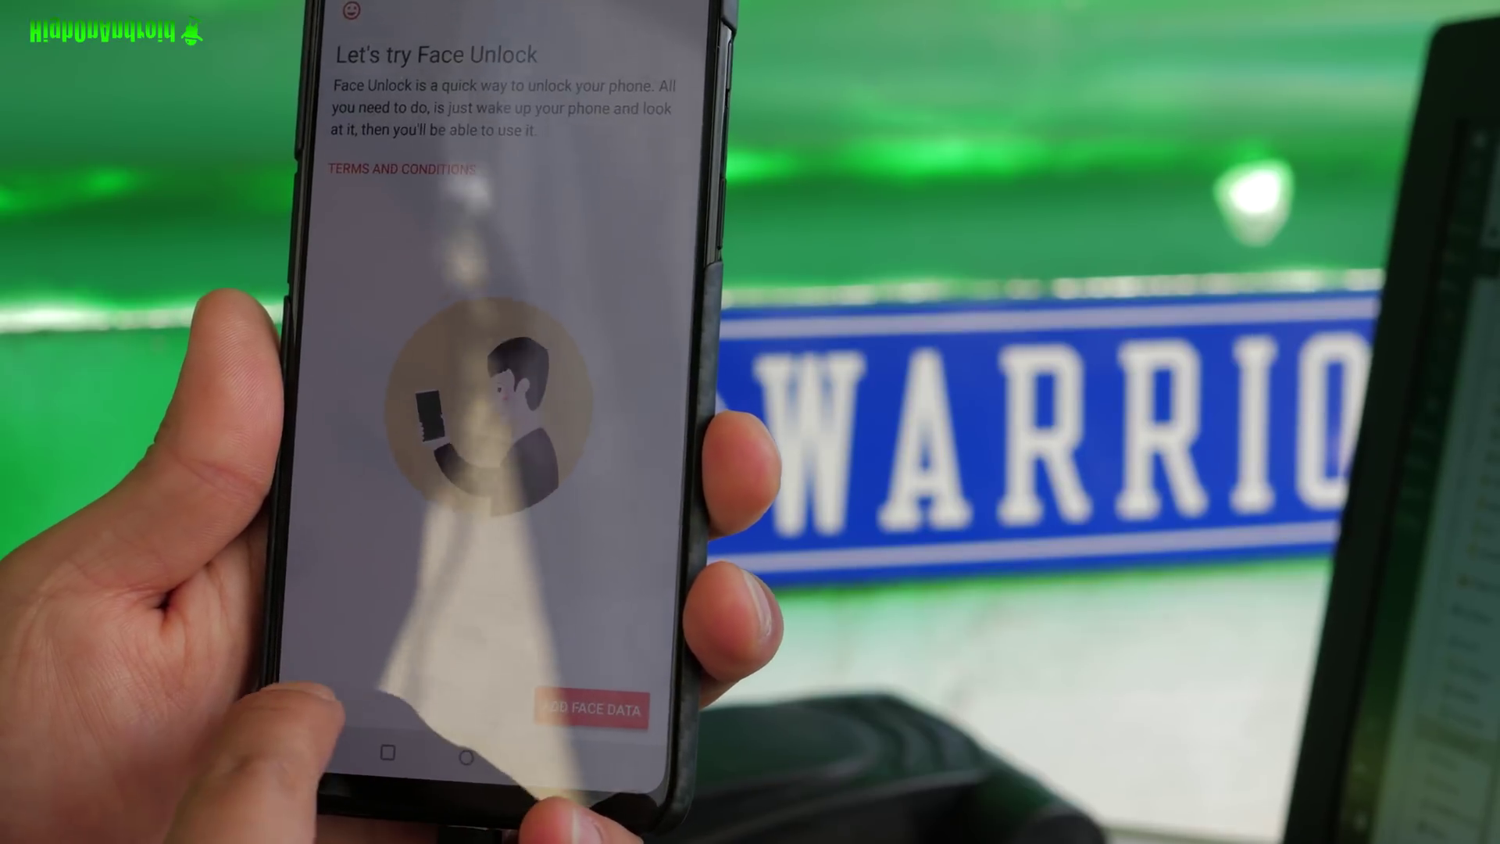
pyautogui.click(508, 414)
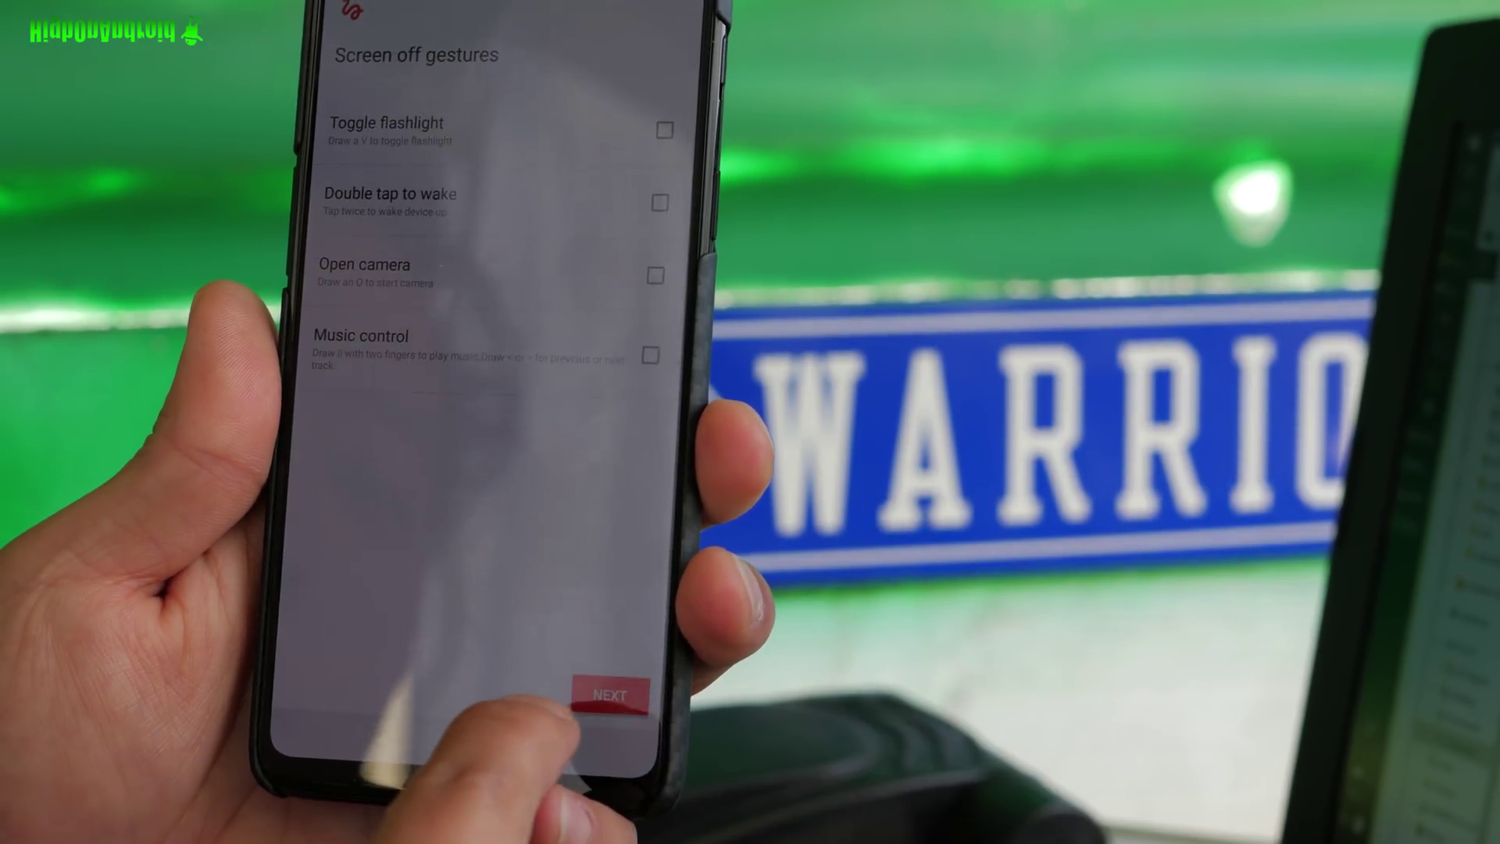
pyautogui.click(491, 465)
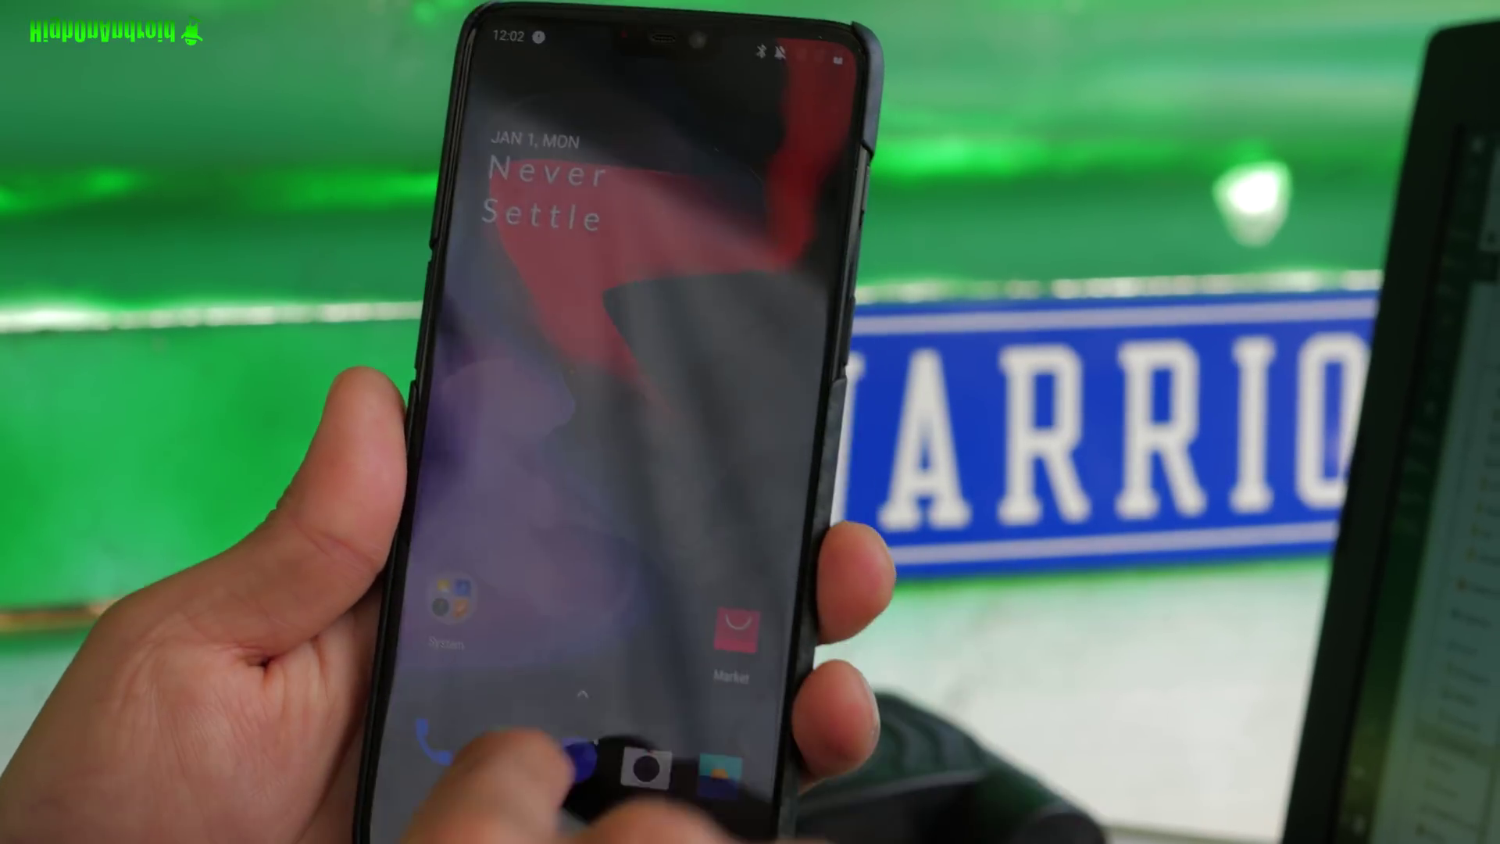
pyautogui.moveTo(547, 751); pyautogui.dragTo(703, 368)
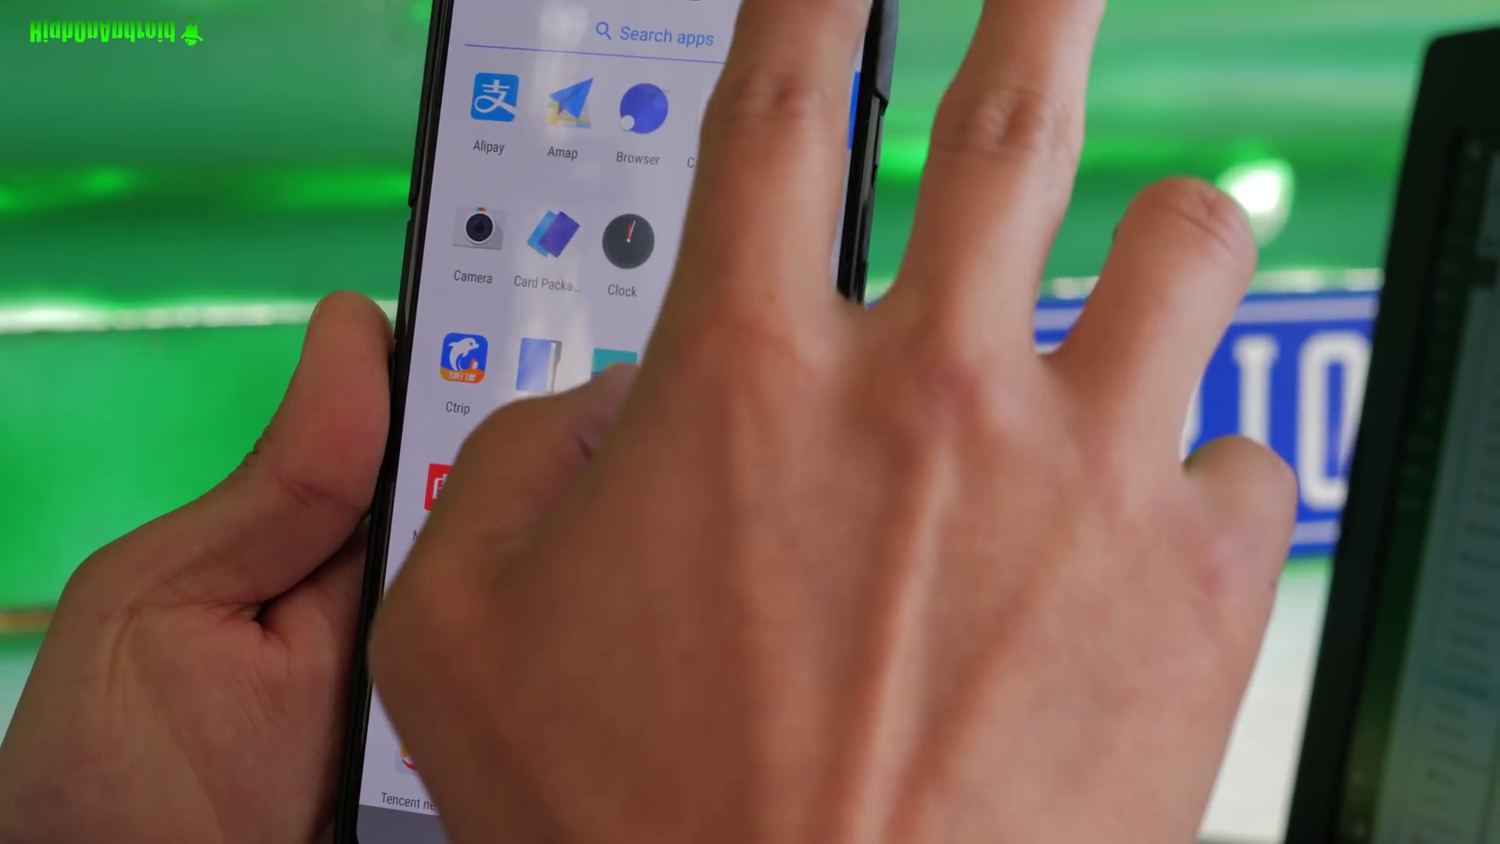
# Step: Switch the phone's USB mode from charging only to file transfer via the Android System notification
pyautogui.moveTo(648, 23); pyautogui.dragTo(657, 329)
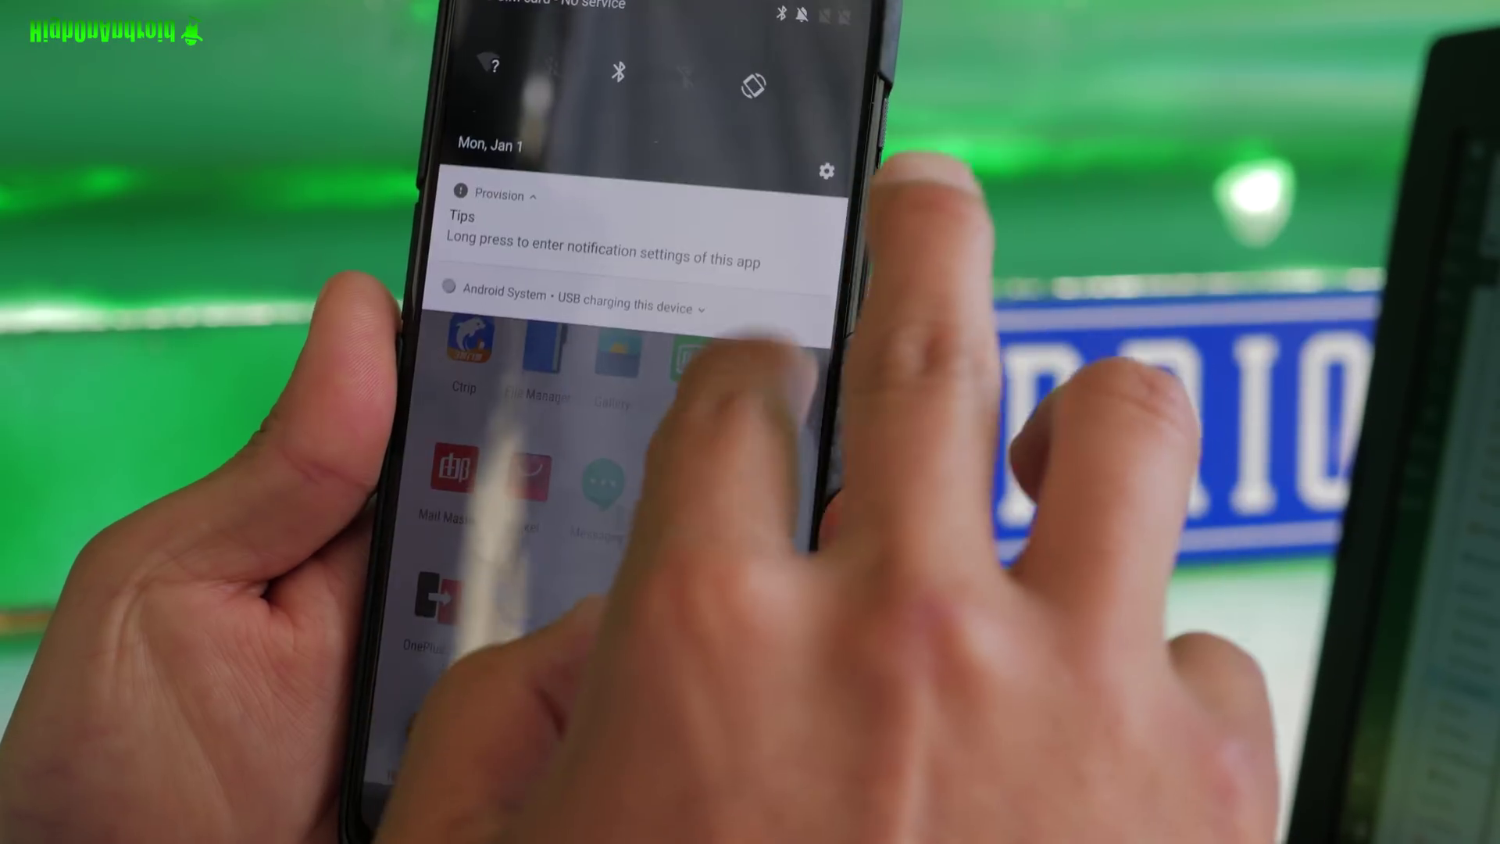
pyautogui.click(648, 309)
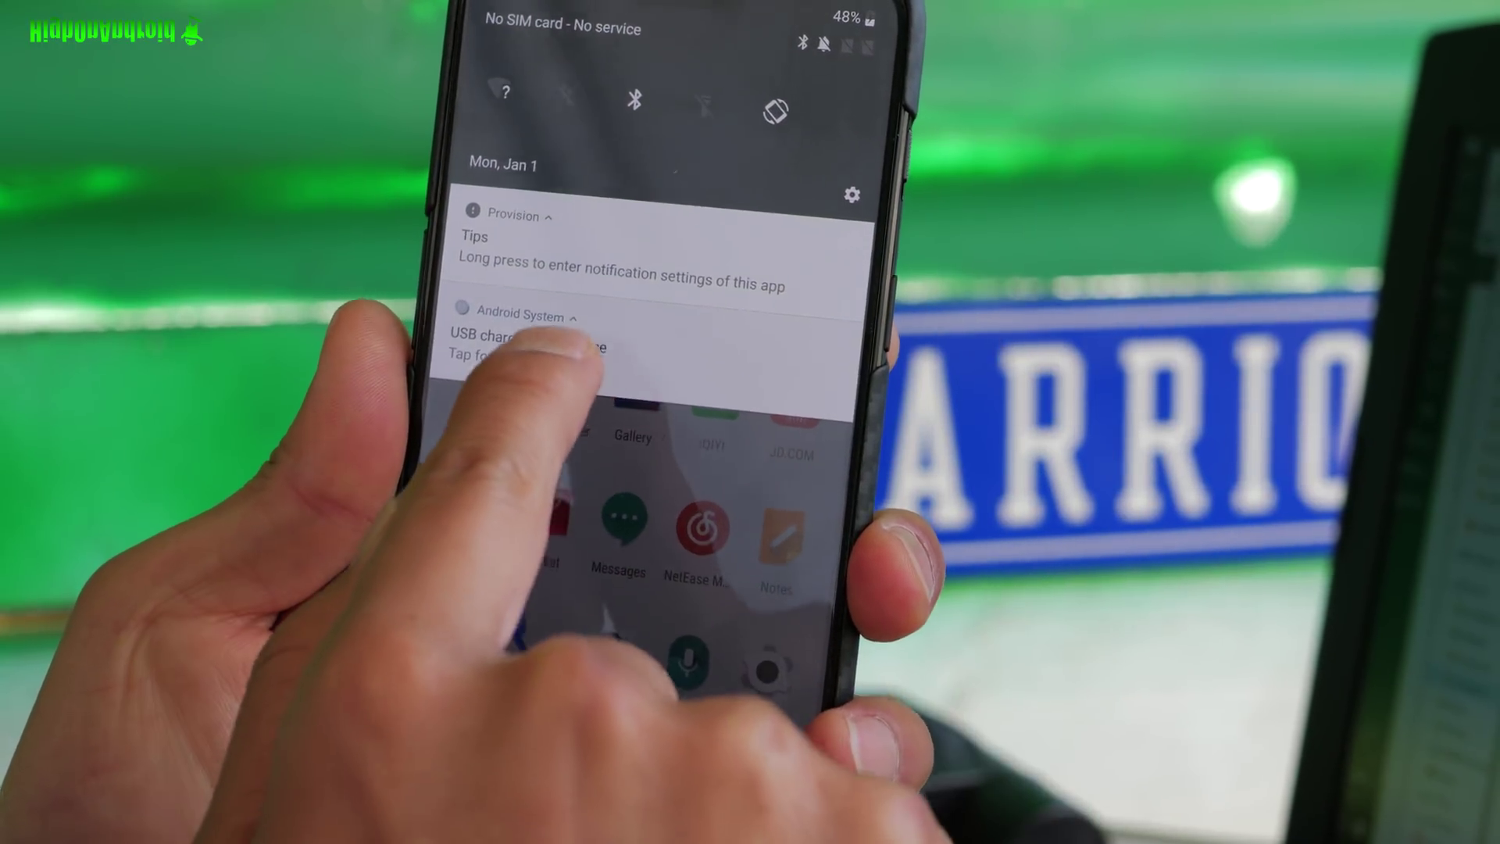
pyautogui.click(539, 332)
pyautogui.click(547, 360)
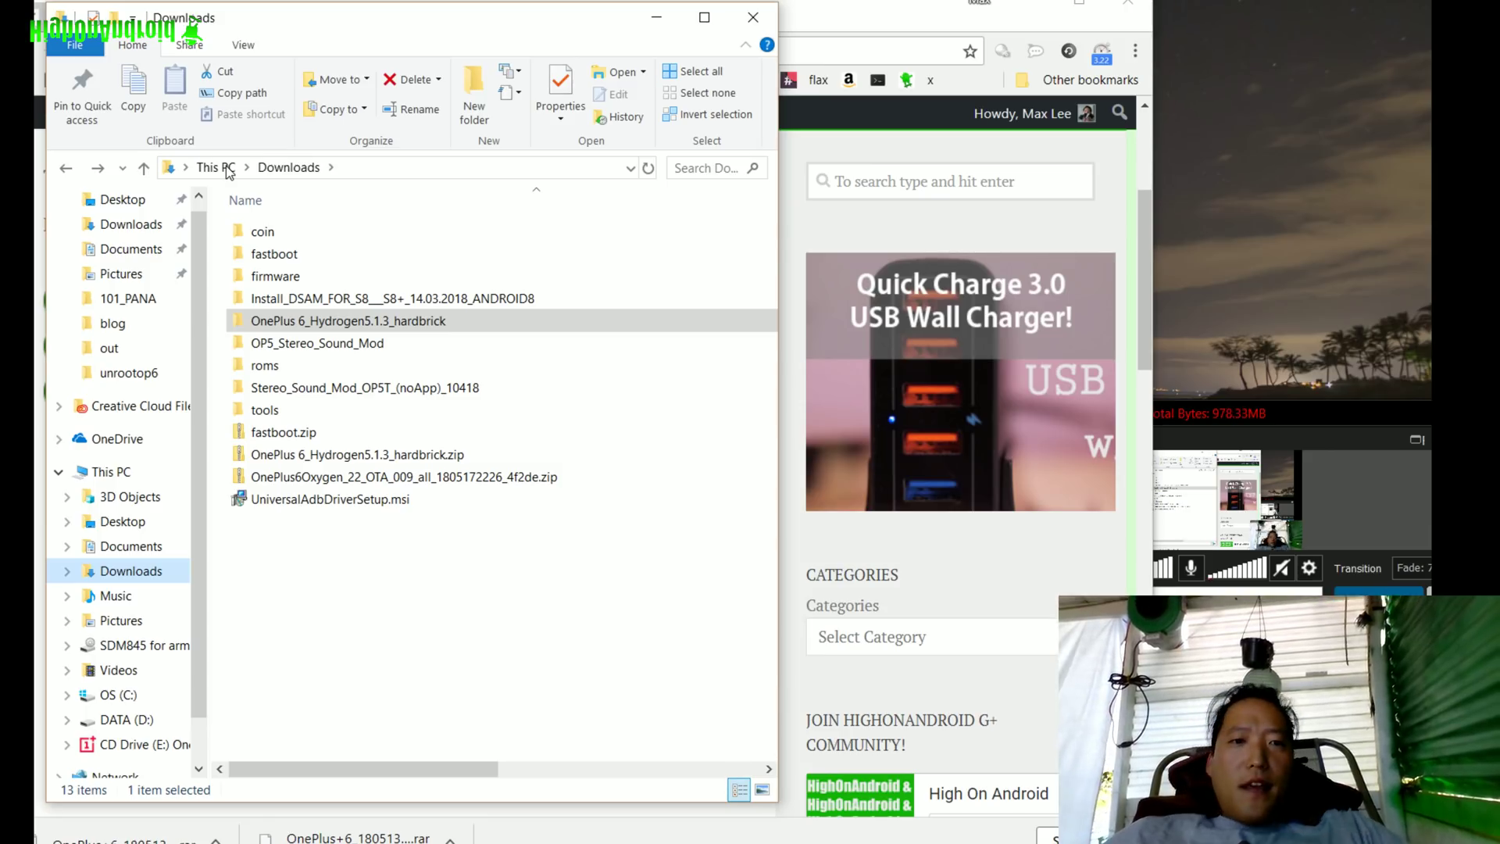
pyautogui.click(334, 586)
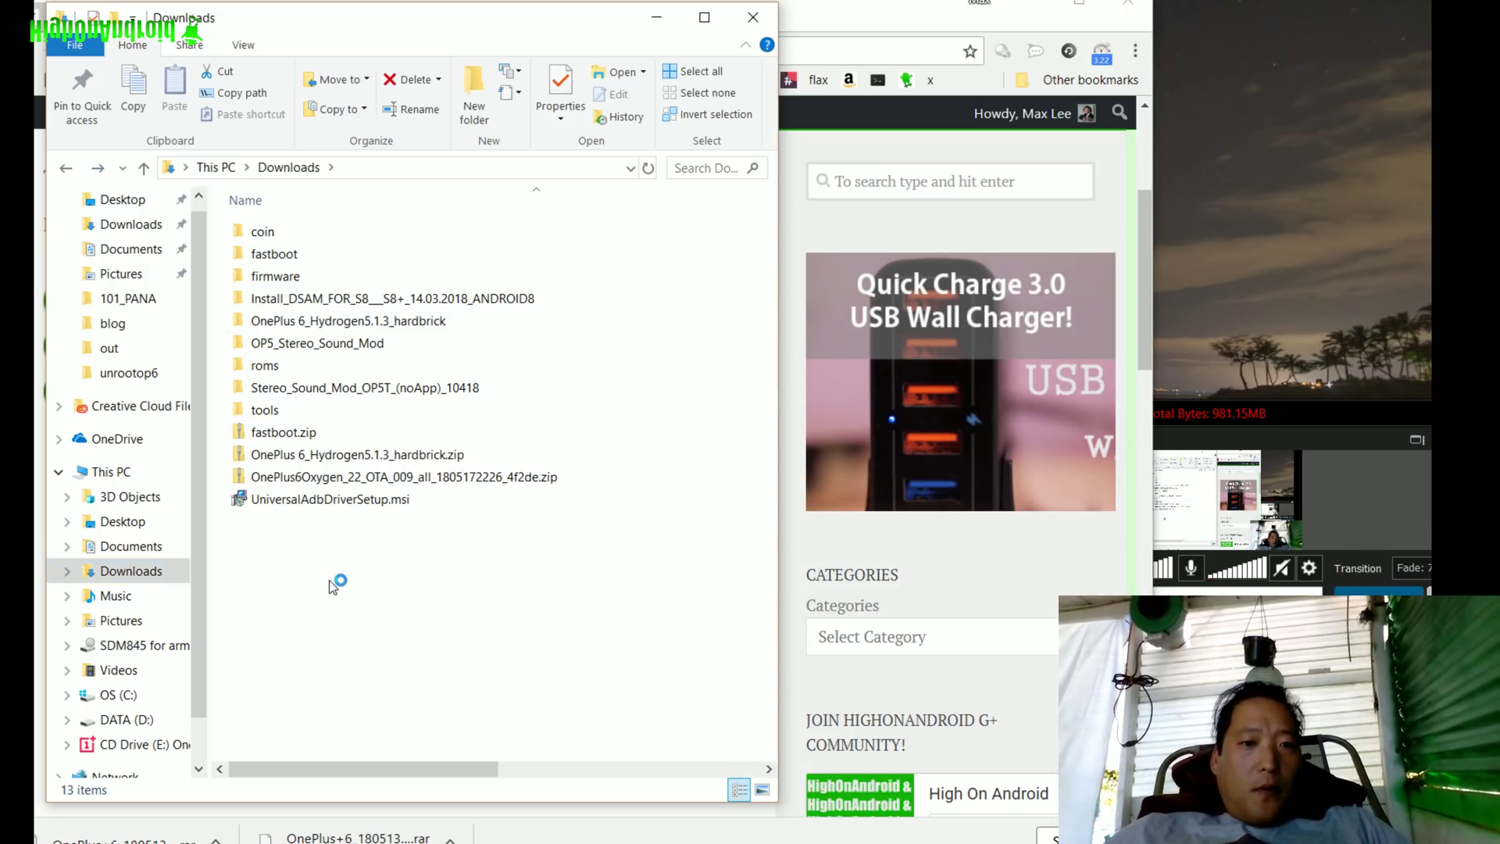
pyautogui.rightClick(500, 483)
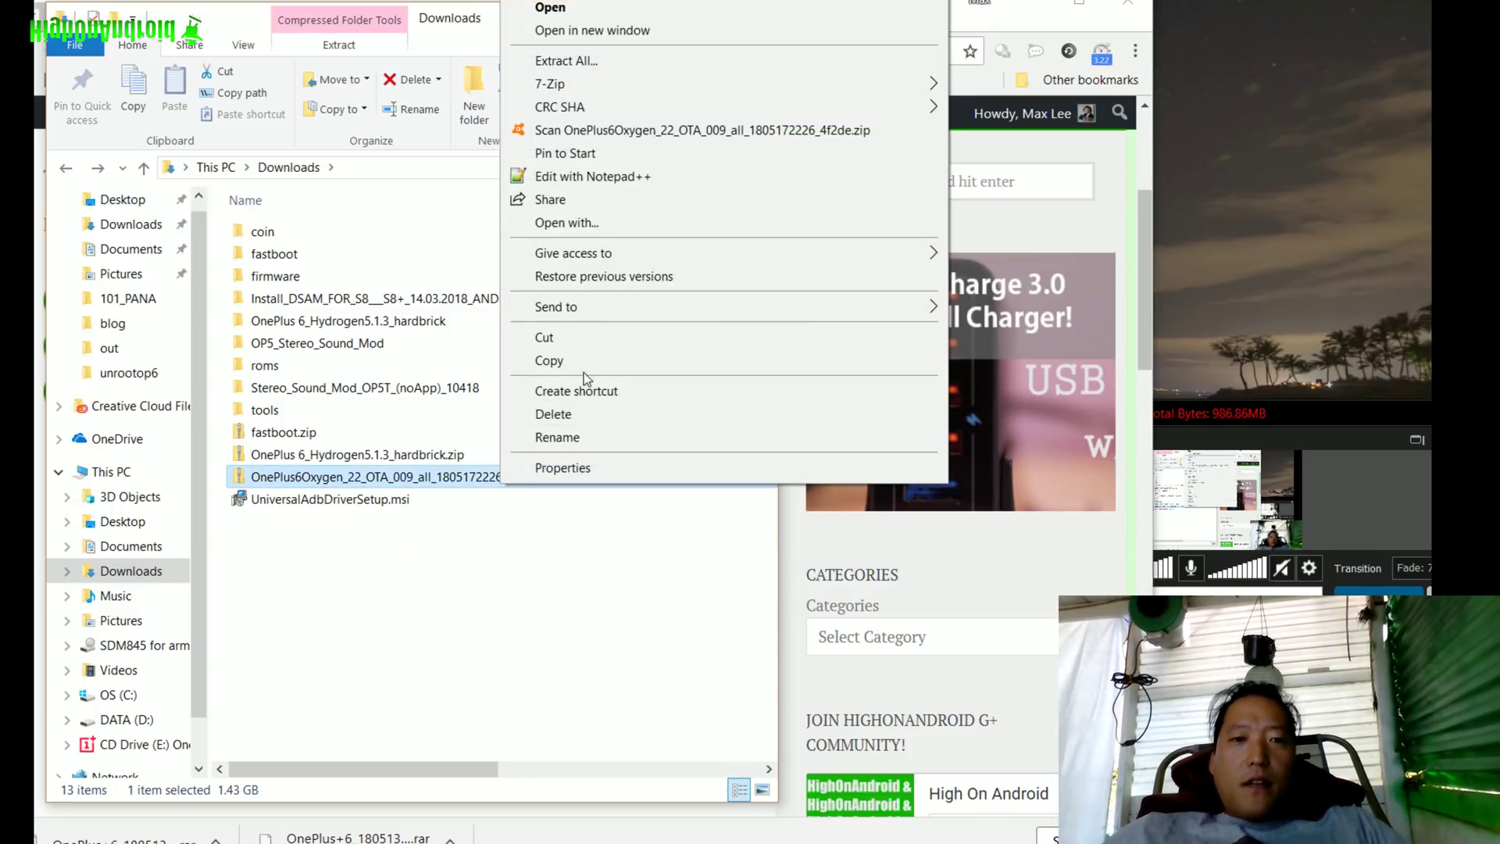
pyautogui.click(585, 365)
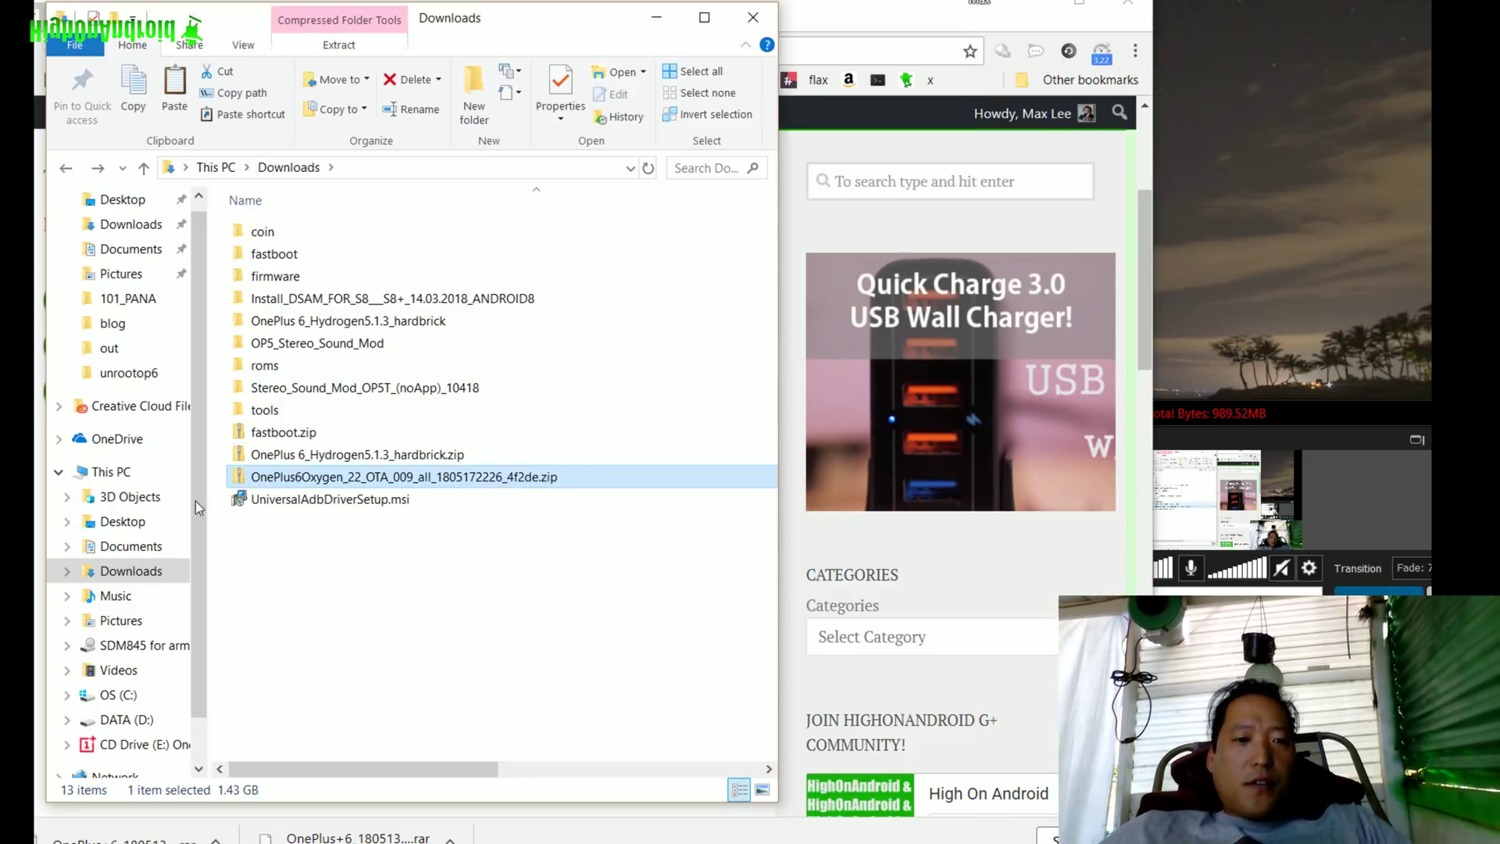
pyautogui.click(141, 646)
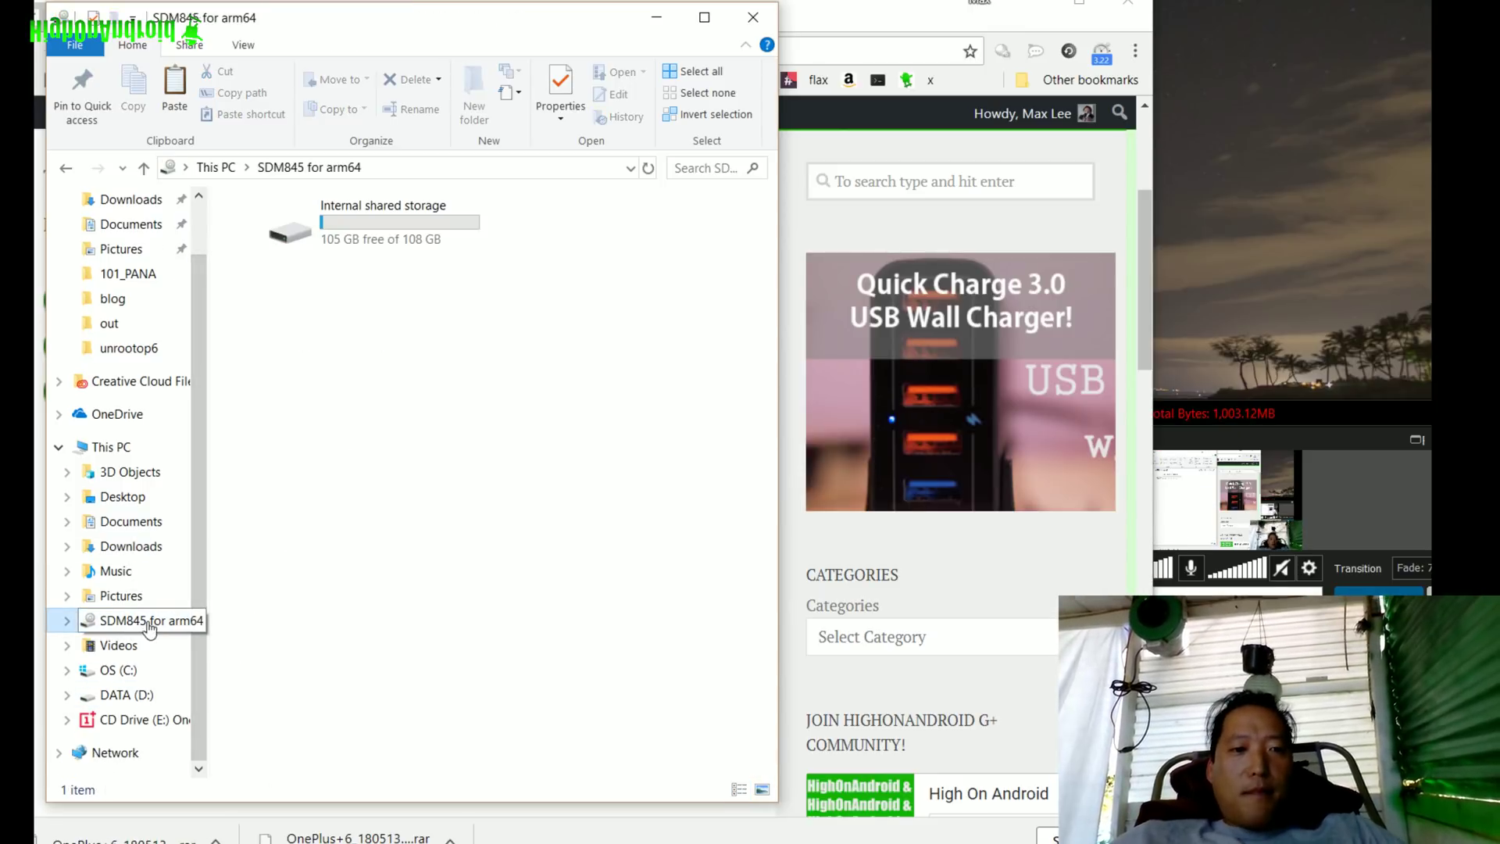
pyautogui.doubleClick(350, 243)
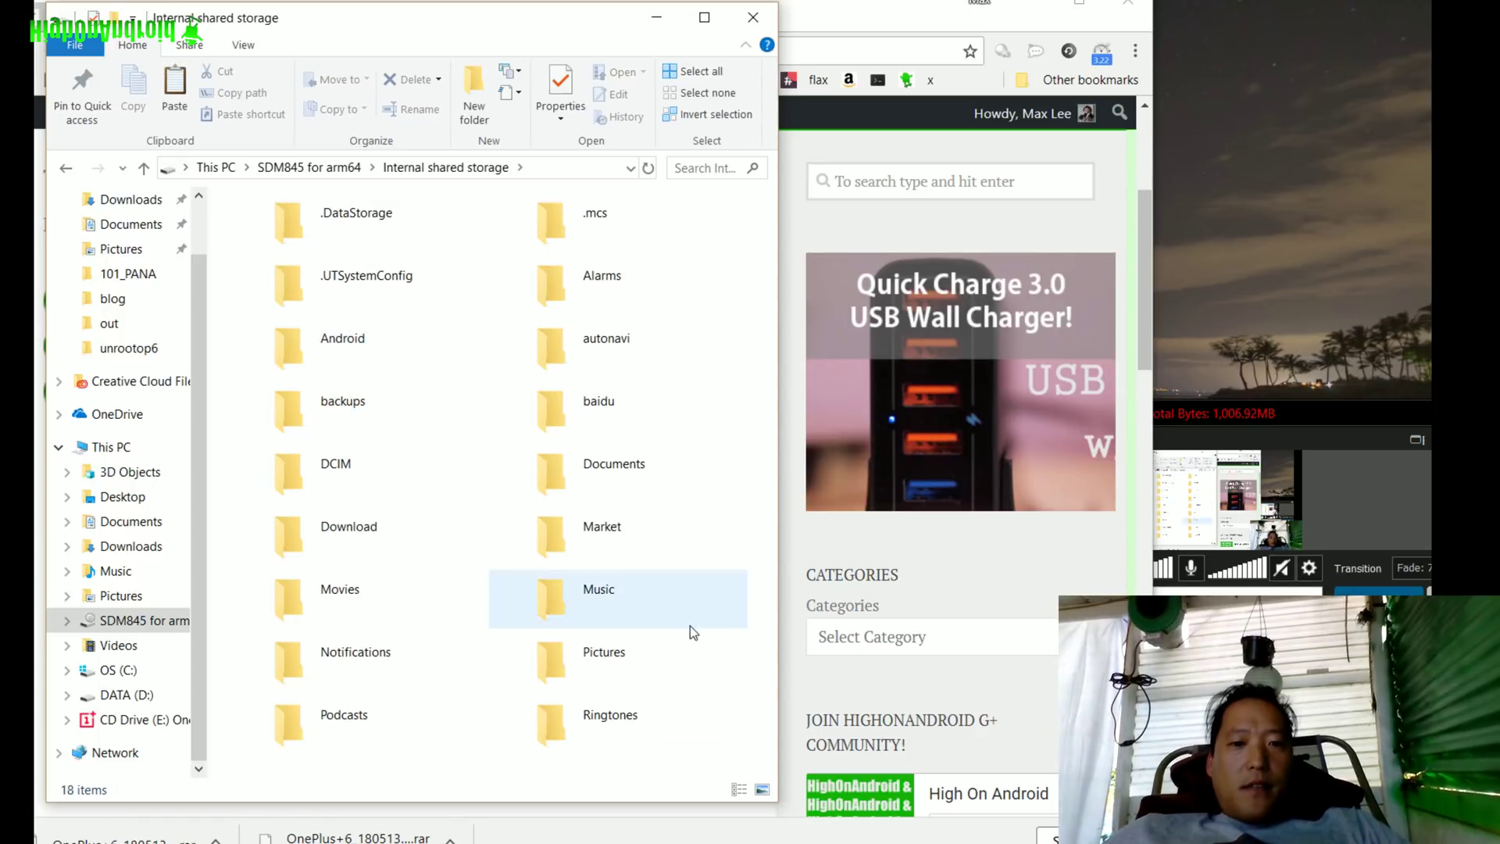
pyautogui.rightClick(484, 752)
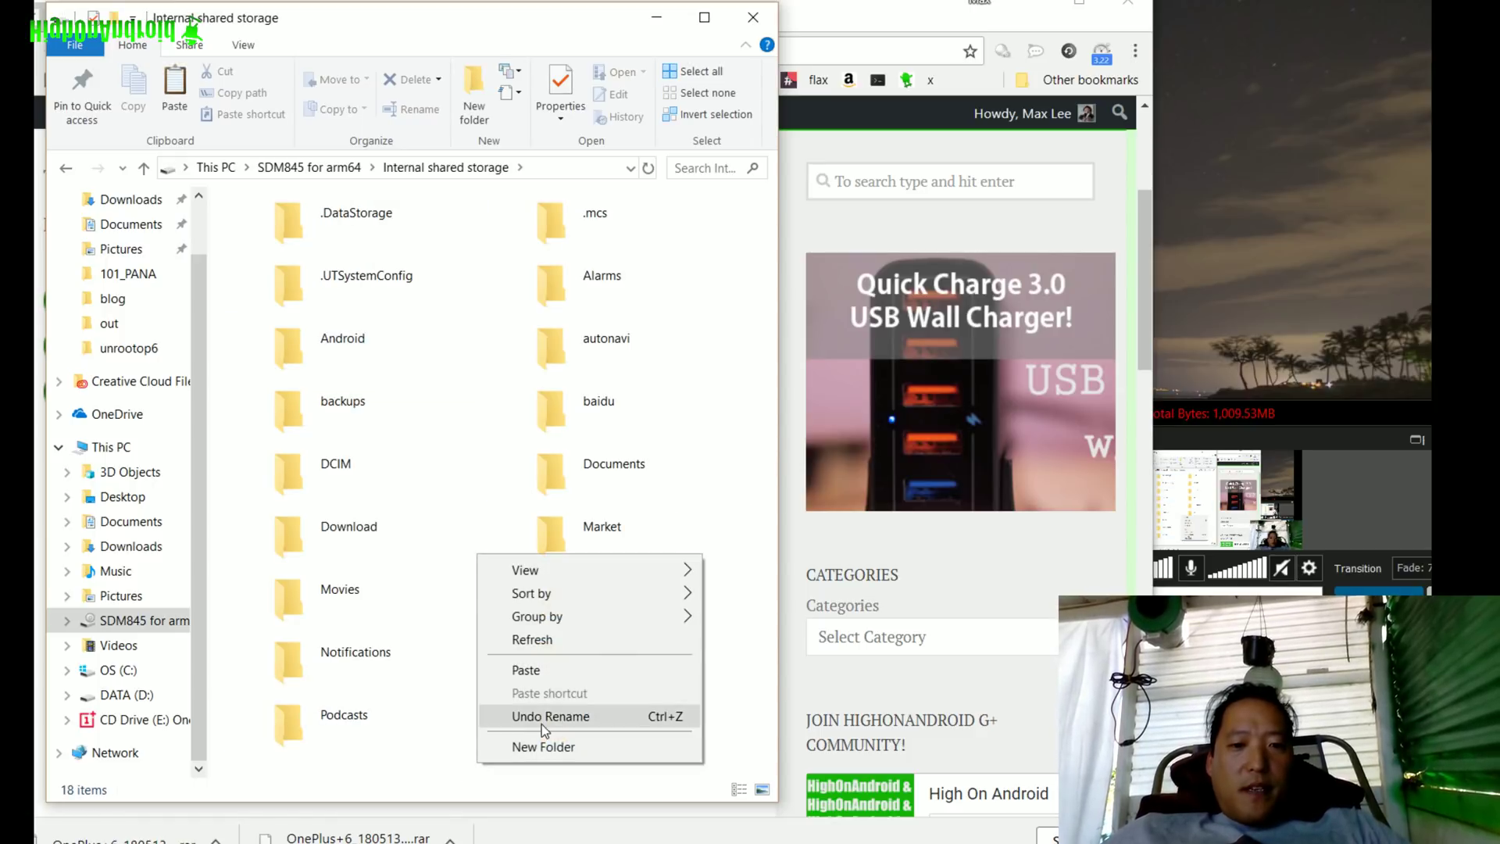
pyautogui.click(547, 670)
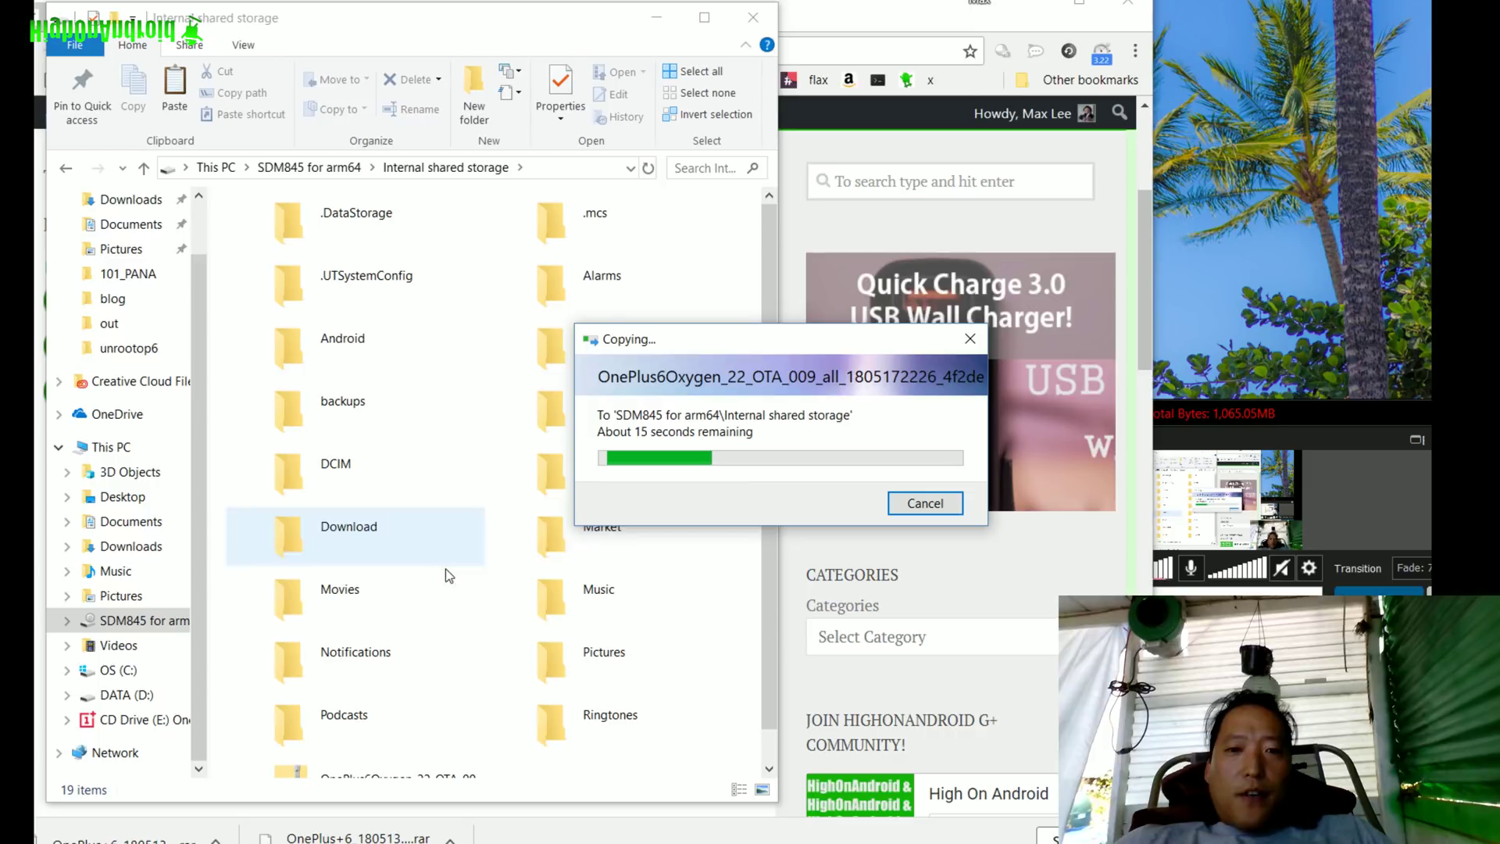
pyautogui.scroll(-1, 545, 705)
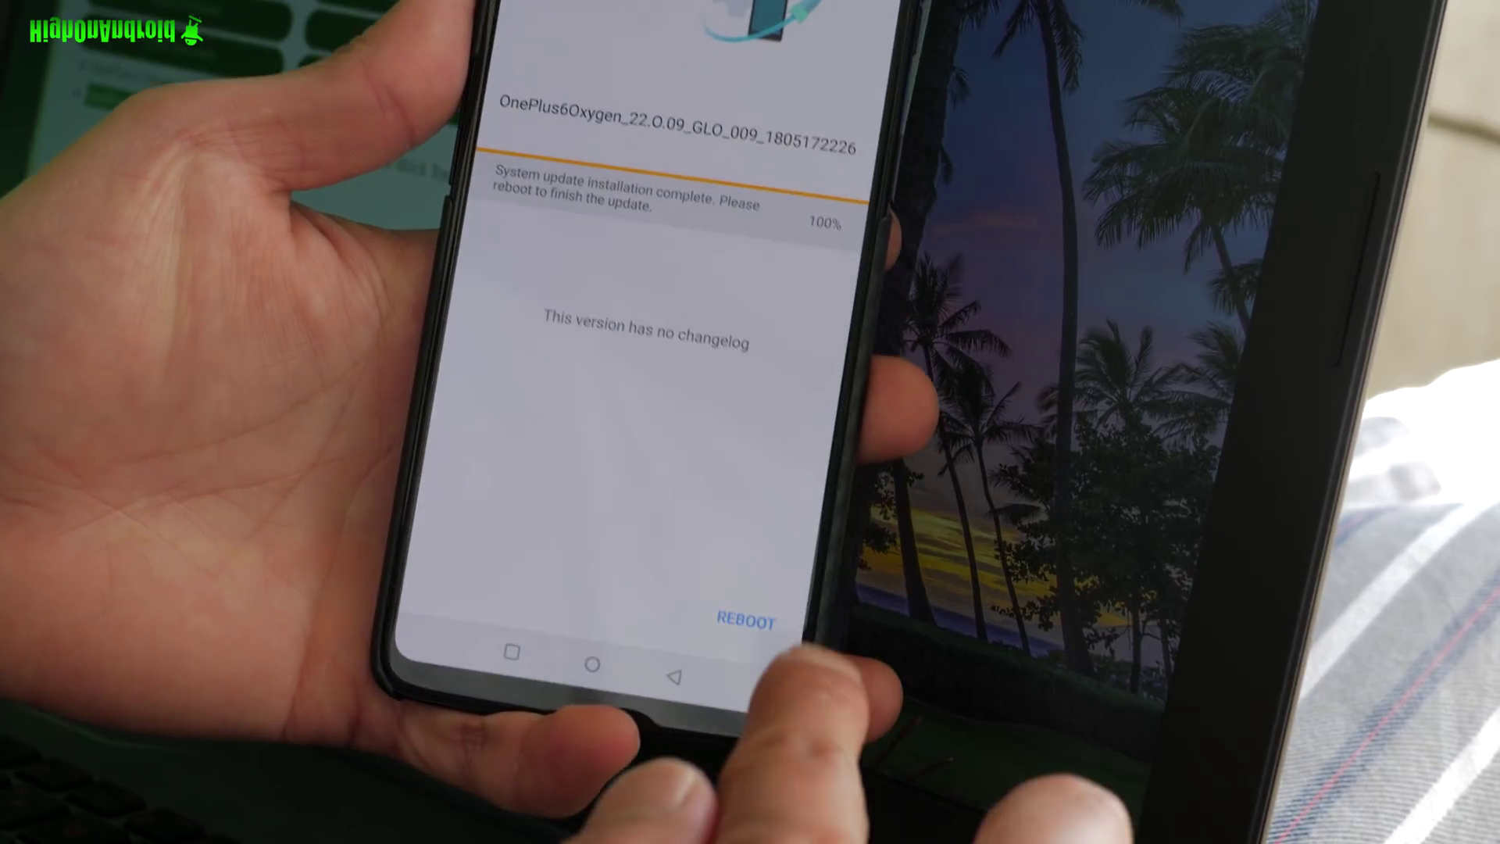
# Step: Reboot to finish the OxygenOS update, review Phone status, and return to the main Settings list
pyautogui.click(749, 697)
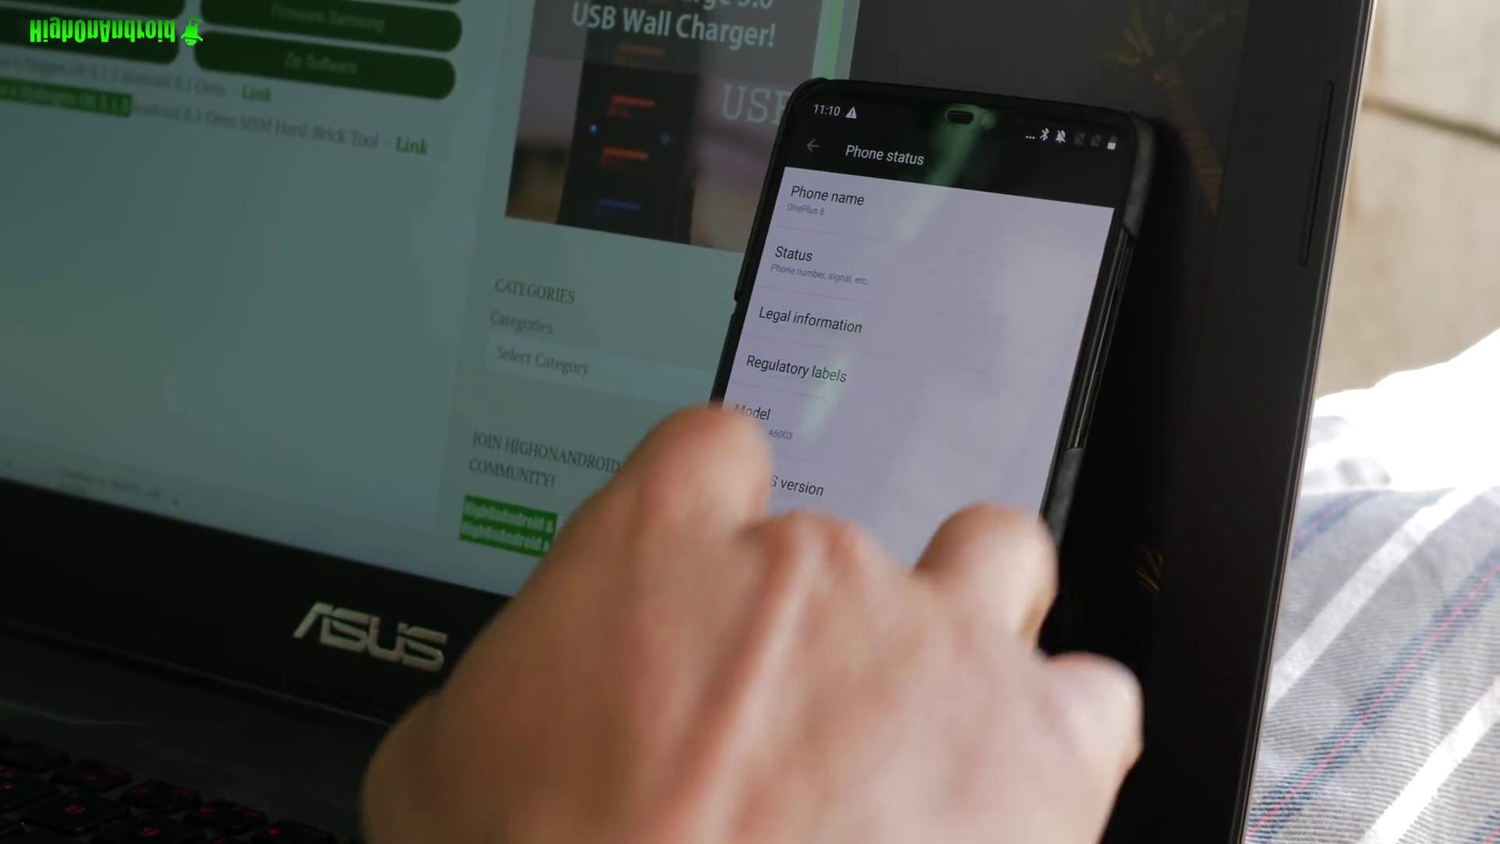
pyautogui.scroll(-3, 883, 390)
pyautogui.press('Escape')
pyautogui.press('Escape')
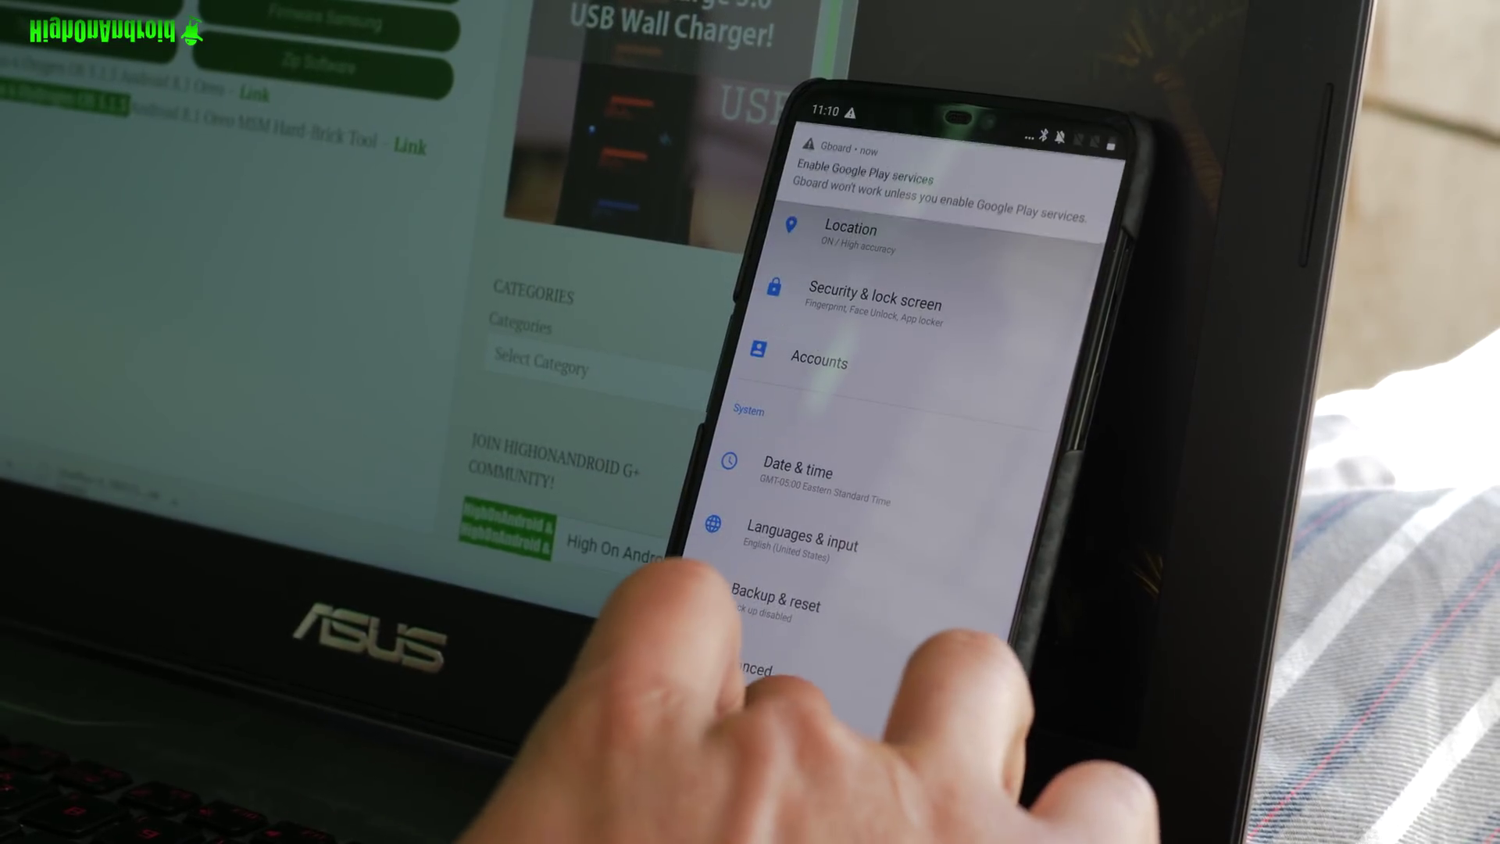